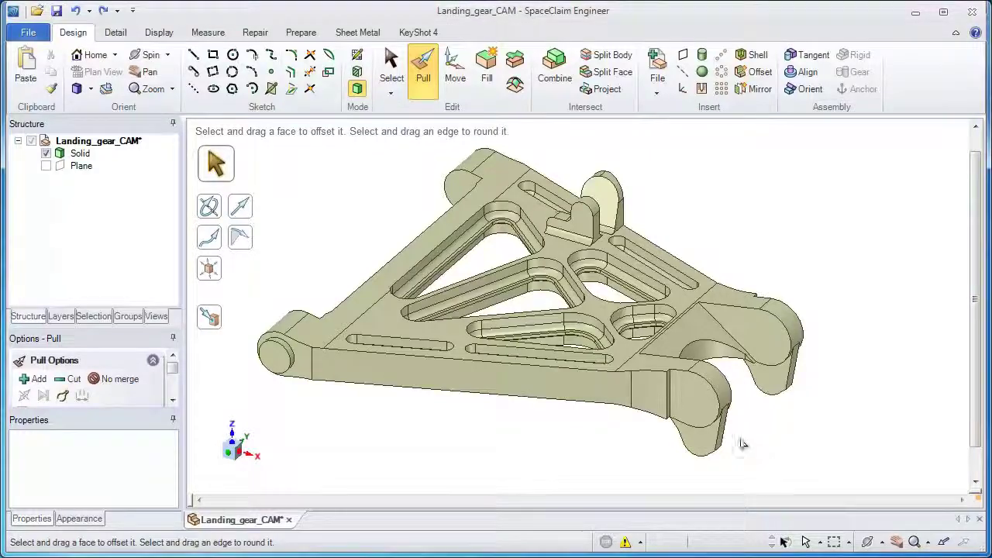
Step: Pull the arm lug's round end face up to the triangular face
{"action": "left_click", "coordinate": [694, 401]}
{"action": "scroll", "coordinate": [694, 410], "scroll_direction": "up", "scroll_amount": 2}
{"action": "scroll", "coordinate": [692, 420], "scroll_direction": "up", "scroll_amount": 2}
{"action": "scroll", "coordinate": [692, 434], "scroll_direction": "up", "scroll_amount": 2}
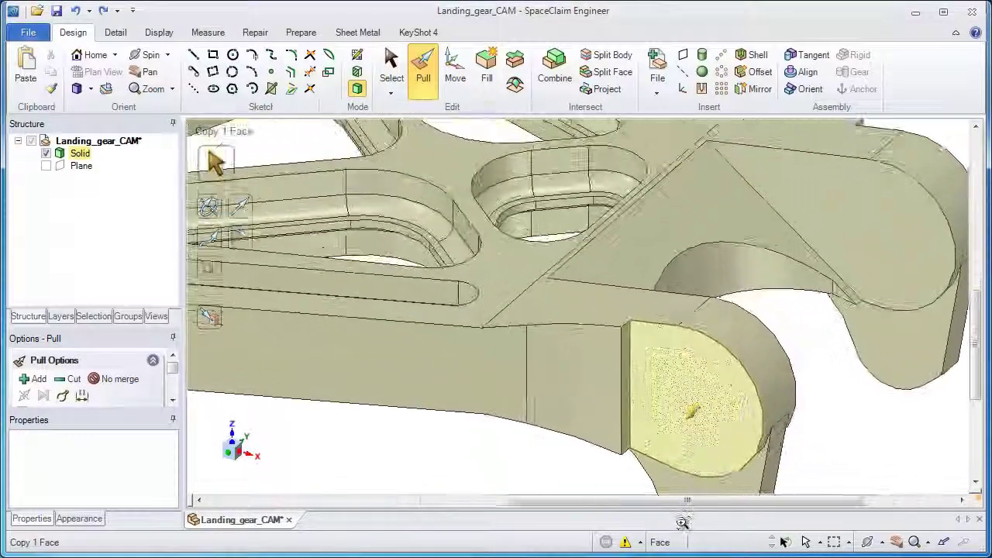
{"action": "scroll", "coordinate": [686, 415], "scroll_direction": "up", "scroll_amount": 2}
{"action": "left_click", "coordinate": [682, 424]}
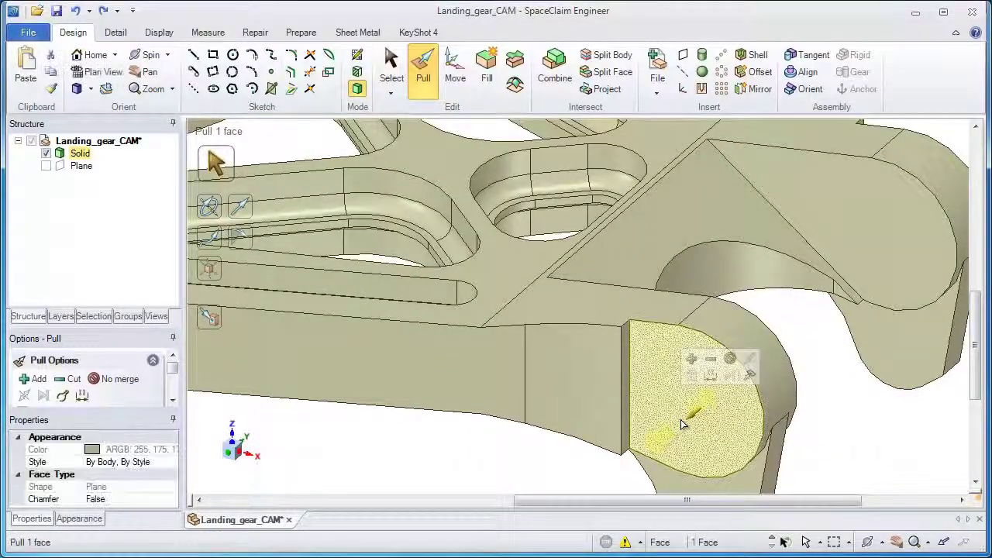
{"action": "left_click", "coordinate": [749, 376]}
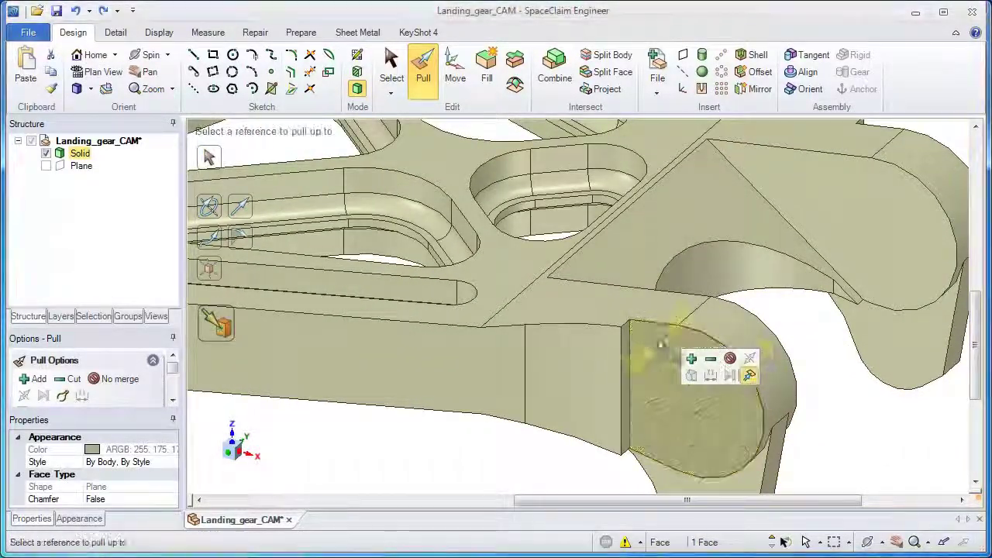
{"action": "left_click", "coordinate": [624, 332]}
Step: Extend the next round end face up to its neighbouring edge
{"action": "mouse_move", "coordinate": [626, 331]}
{"action": "middle_mouse_down"}
{"action": "mouse_move", "coordinate": [770, 214]}
{"action": "mouse_move", "coordinate": [607, 309]}
{"action": "mouse_move", "coordinate": [638, 283]}
{"action": "middle_mouse_up"}
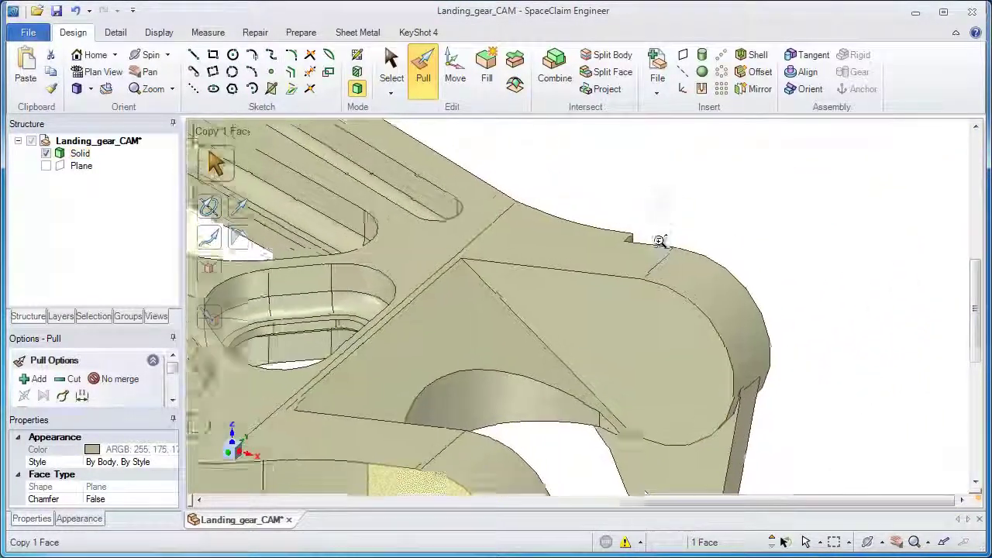
{"action": "left_click_drag", "start_coordinate": [638, 283], "coordinate": [679, 235]}
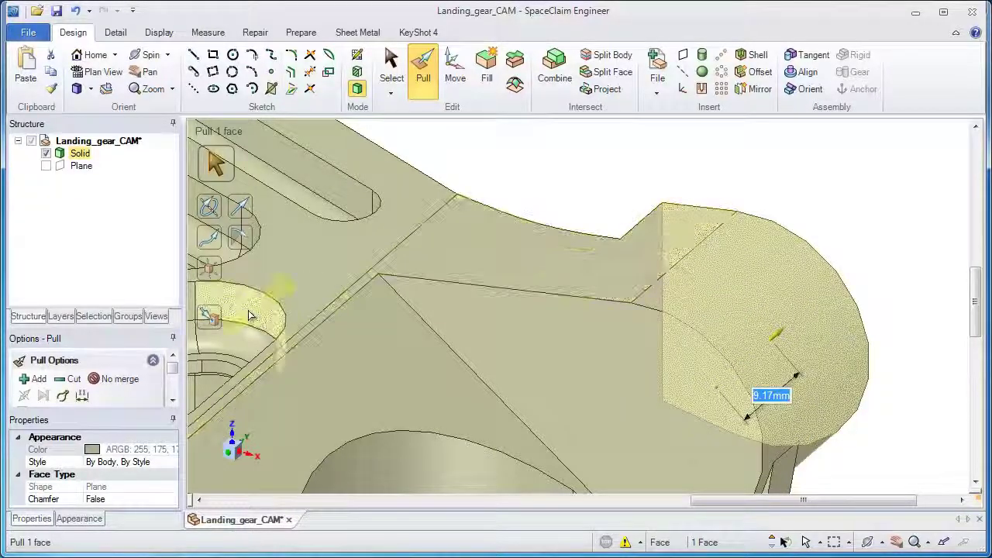
{"action": "left_click", "coordinate": [209, 316]}
{"action": "left_click", "coordinate": [620, 244]}
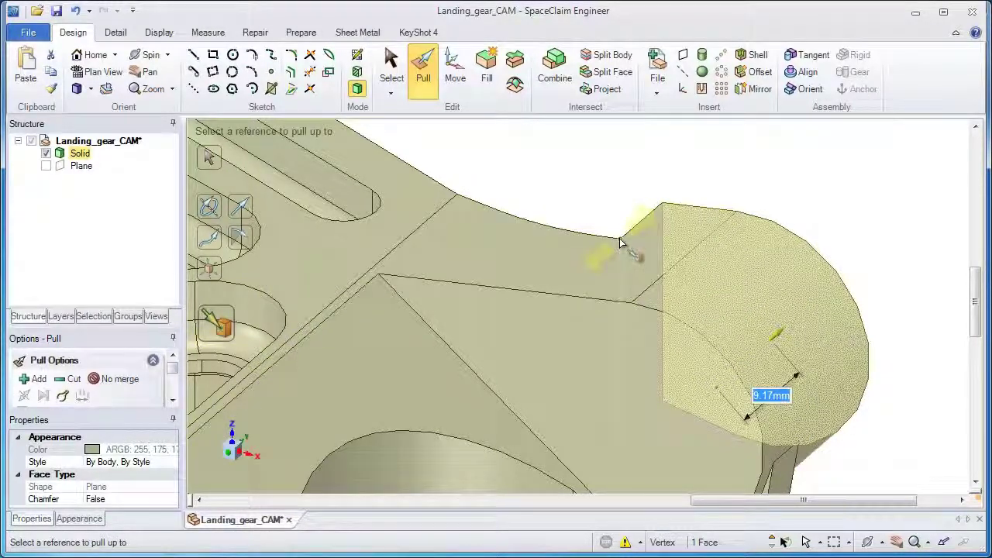
{"action": "scroll", "coordinate": [651, 226], "scroll_direction": "down", "scroll_amount": 5}
{"action": "left_click", "coordinate": [656, 203]}
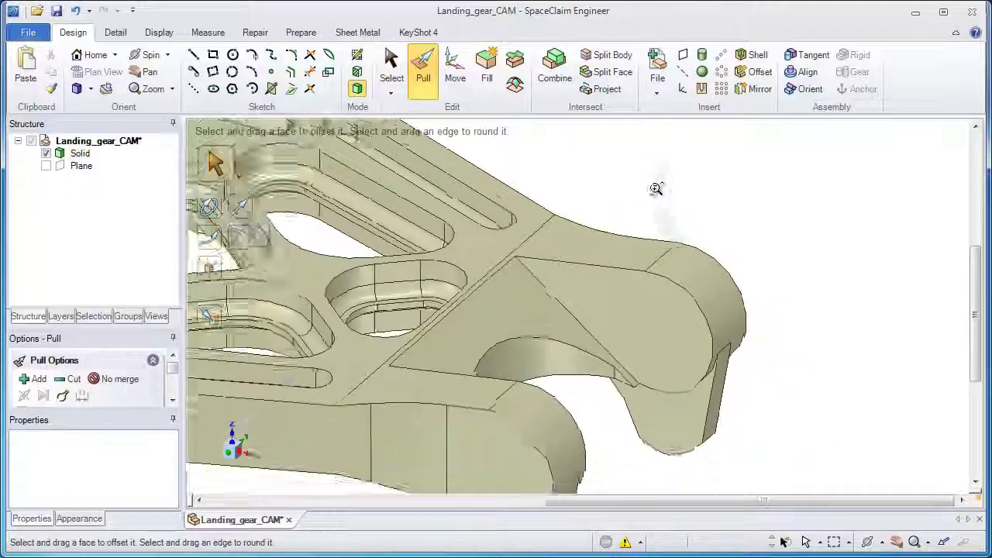
Step: Orbit back and view the part in plan view from its top face
{"action": "scroll", "coordinate": [535, 235], "scroll_direction": "down", "scroll_amount": 3}
{"action": "middle_click_drag", "start_coordinate": [635, 268], "coordinate": [624, 294]}
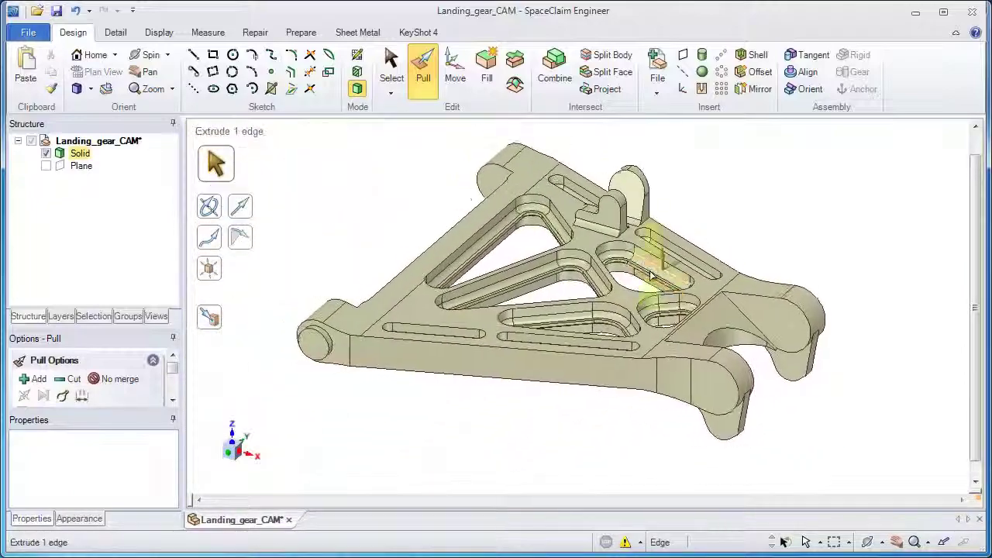
{"action": "left_click", "coordinate": [625, 300]}
{"action": "key", "text": "v"}
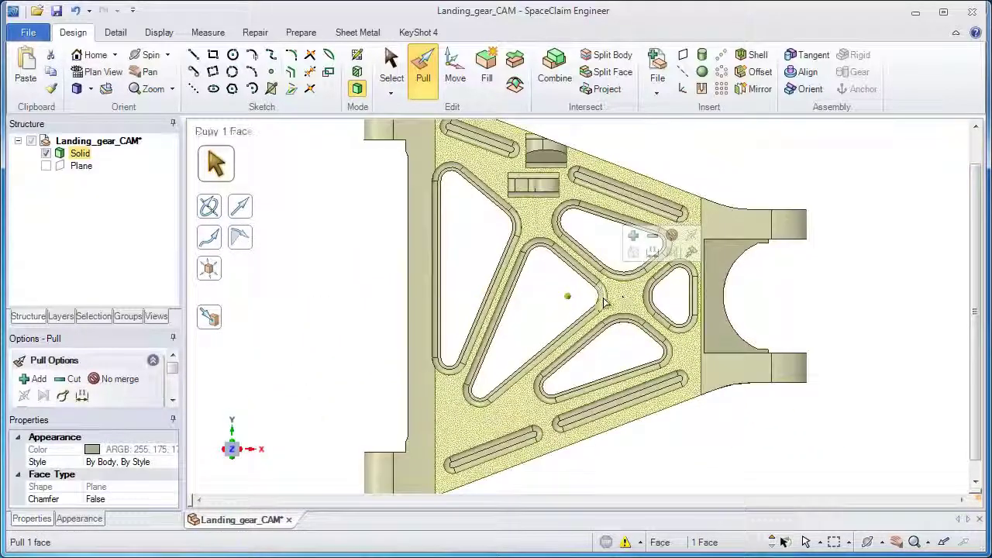
{"action": "scroll", "coordinate": [542, 295], "scroll_direction": "down", "scroll_amount": 2}
{"action": "left_click", "coordinate": [540, 301]}
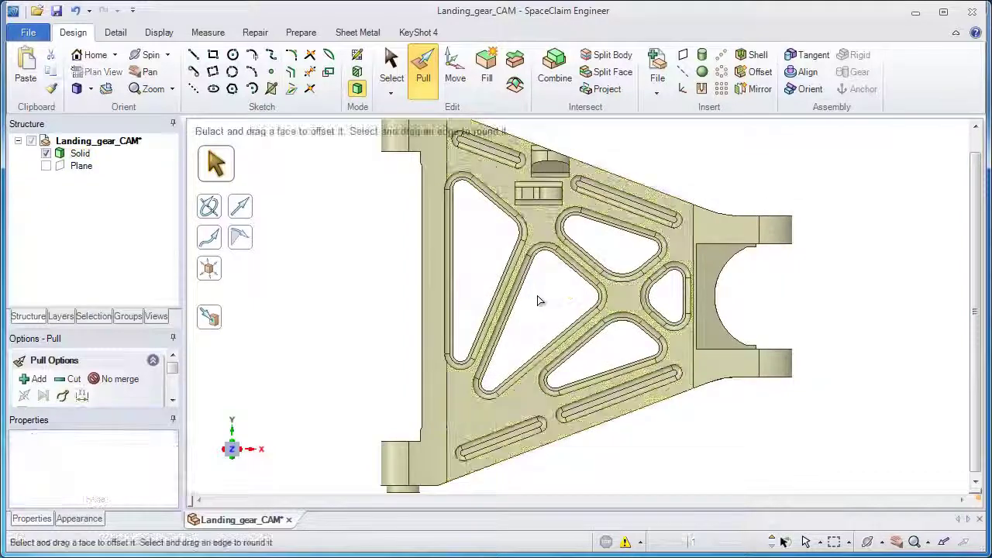
Step: Fill away the faces along the part's left edge
{"action": "left_click", "coordinate": [484, 84]}
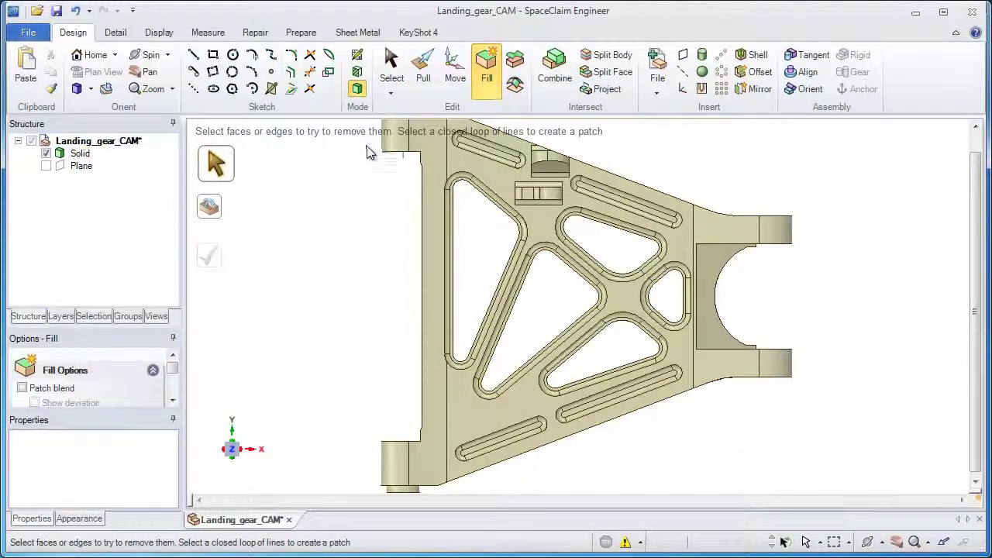
{"action": "left_click", "coordinate": [435, 450]}
{"action": "left_click", "coordinate": [479, 90]}
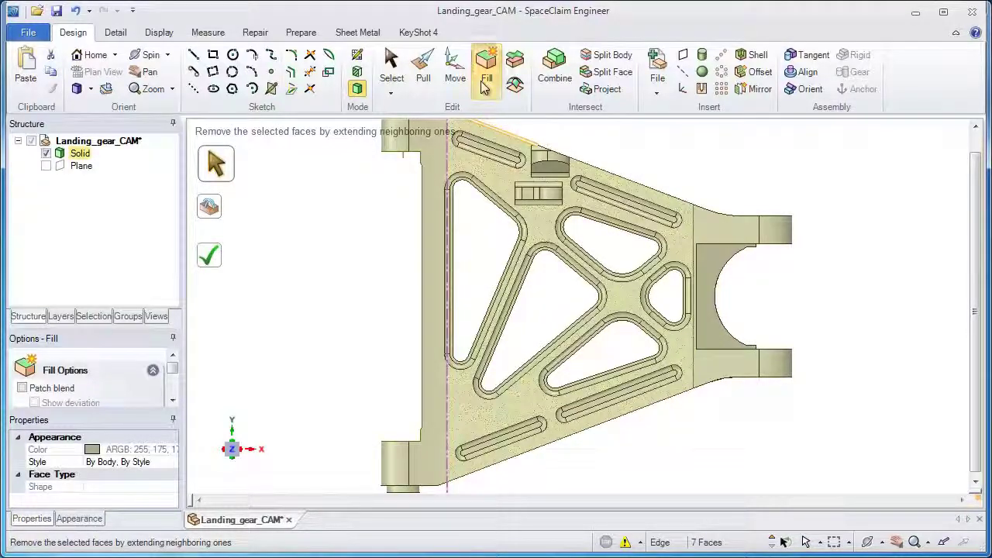
Step: Box-select the right lug's semicircular cut-out faces and fill them solid
{"action": "scroll", "coordinate": [741, 261], "scroll_direction": "up", "scroll_amount": 2}
{"action": "scroll", "coordinate": [732, 310], "scroll_direction": "up", "scroll_amount": 2}
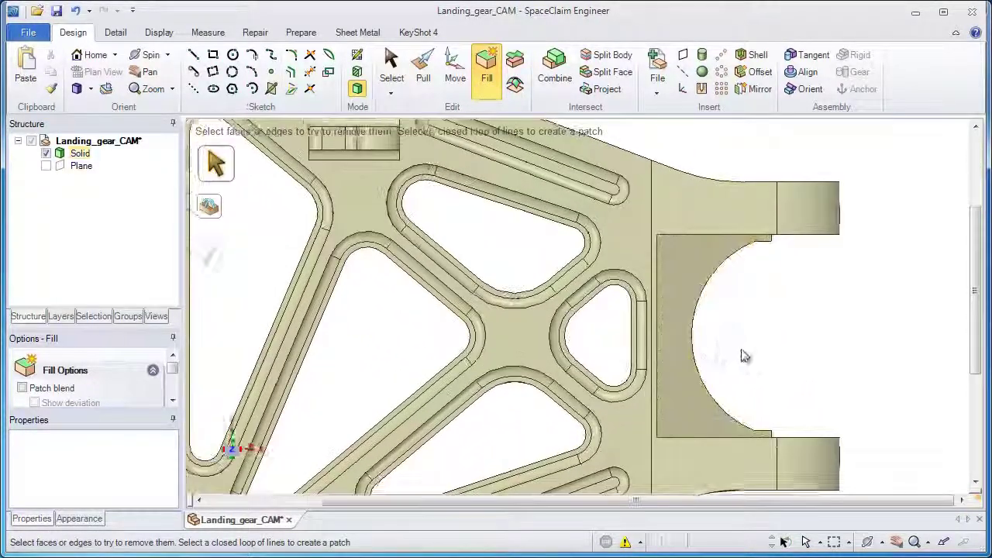
{"action": "middle_click_drag", "start_coordinate": [742, 354], "coordinate": [580, 327], "text": "shift"}
{"action": "left_click", "coordinate": [511, 232]}
{"action": "left_click", "coordinate": [498, 217]}
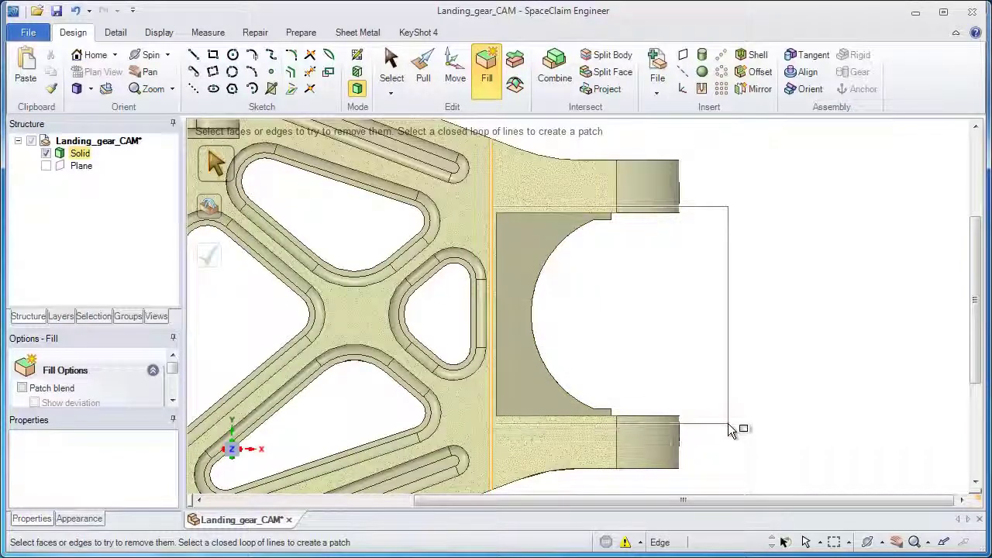
{"action": "left_click_drag", "start_coordinate": [732, 430], "coordinate": [724, 427]}
{"action": "left_click", "coordinate": [486, 76]}
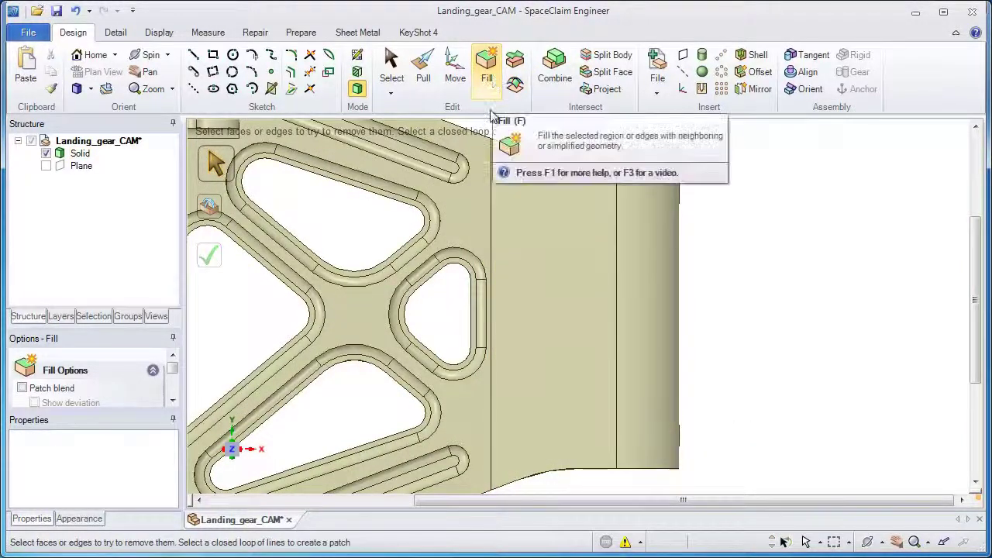
Step: Lock the Solid body from its Structure tree context menu
{"action": "key", "text": "h"}
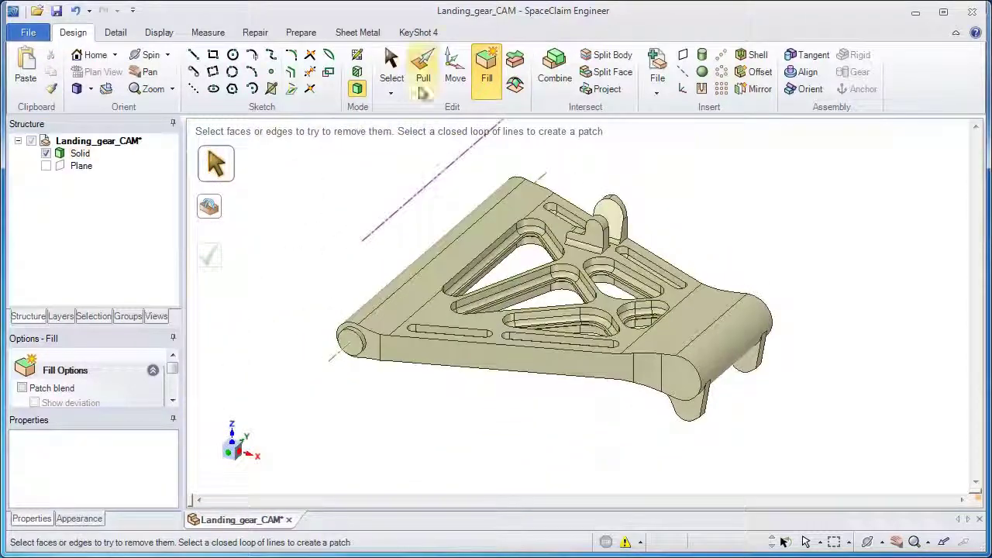
{"action": "left_click", "coordinate": [417, 90]}
{"action": "left_click", "coordinate": [80, 153]}
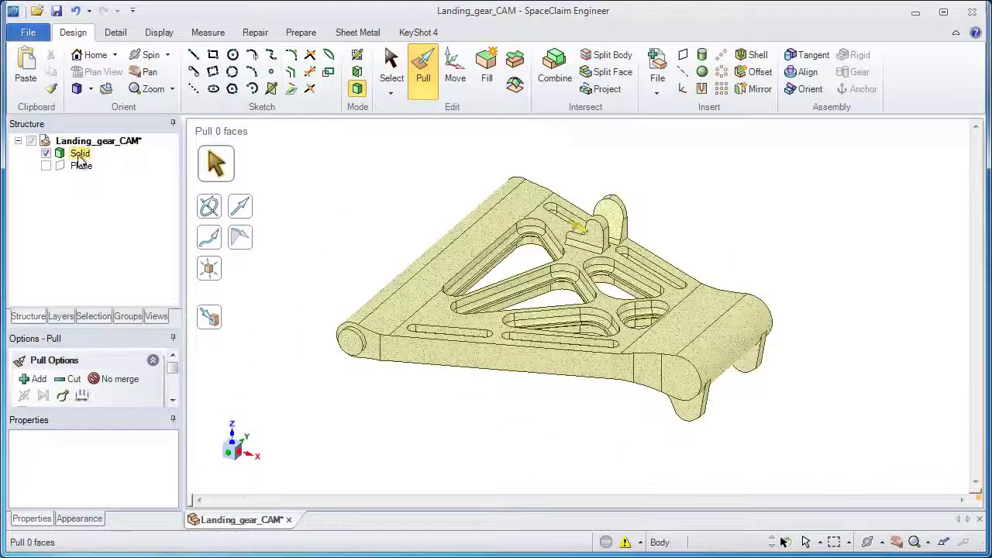
{"action": "right_click", "coordinate": [80, 155]}
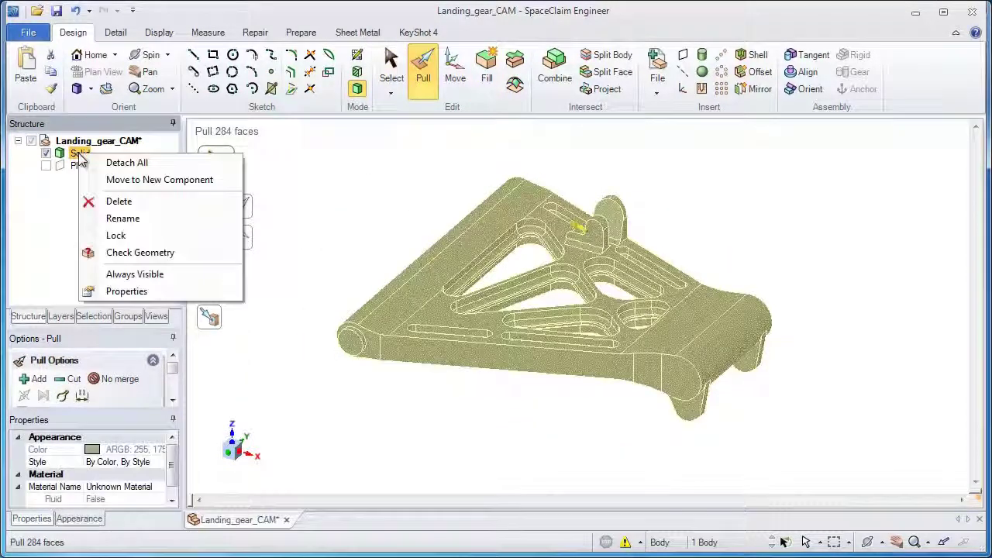
{"action": "left_click", "coordinate": [116, 236]}
{"action": "left_click", "coordinate": [323, 237]}
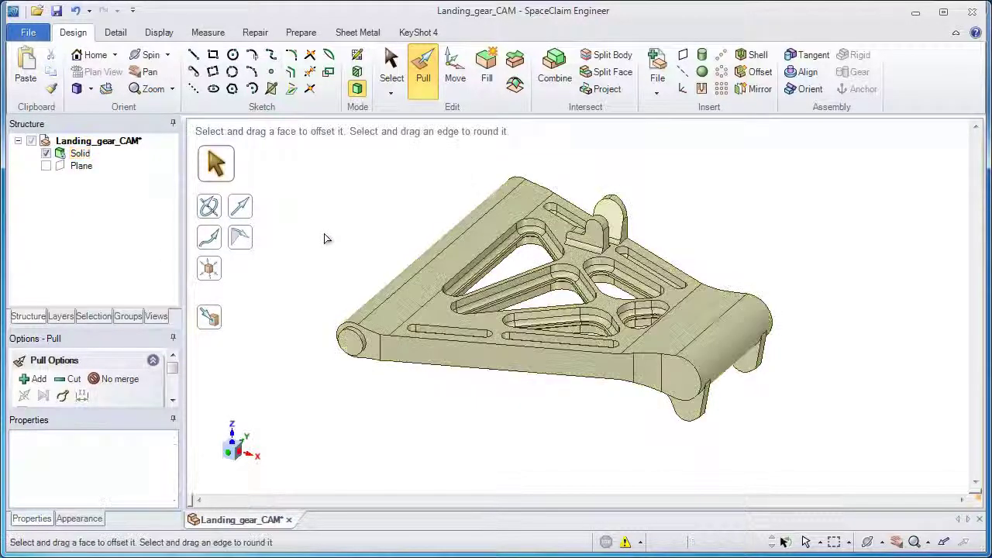
Step: Test-select the locked part's end and side faces, the Solid body and the Plane
{"action": "left_click", "coordinate": [348, 346]}
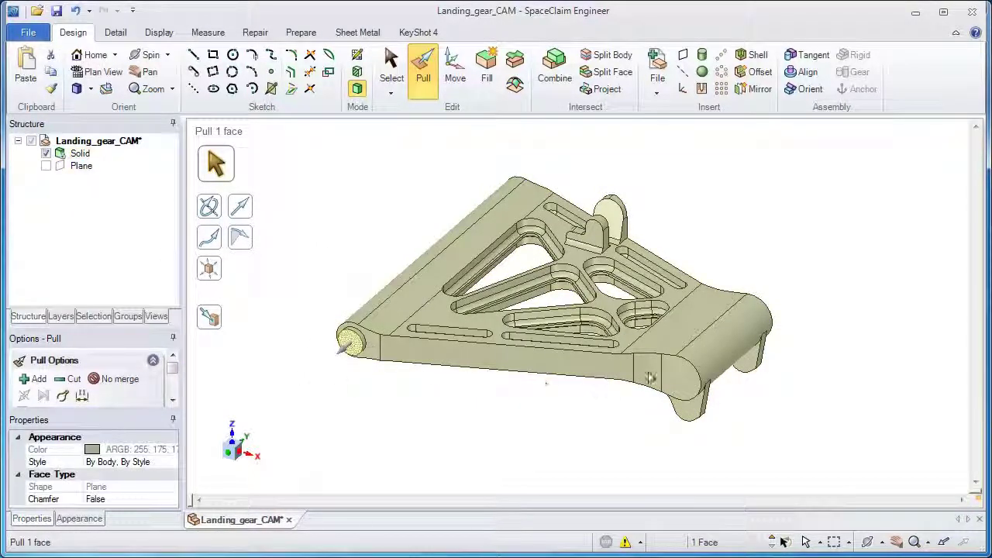
{"action": "left_click", "coordinate": [595, 412]}
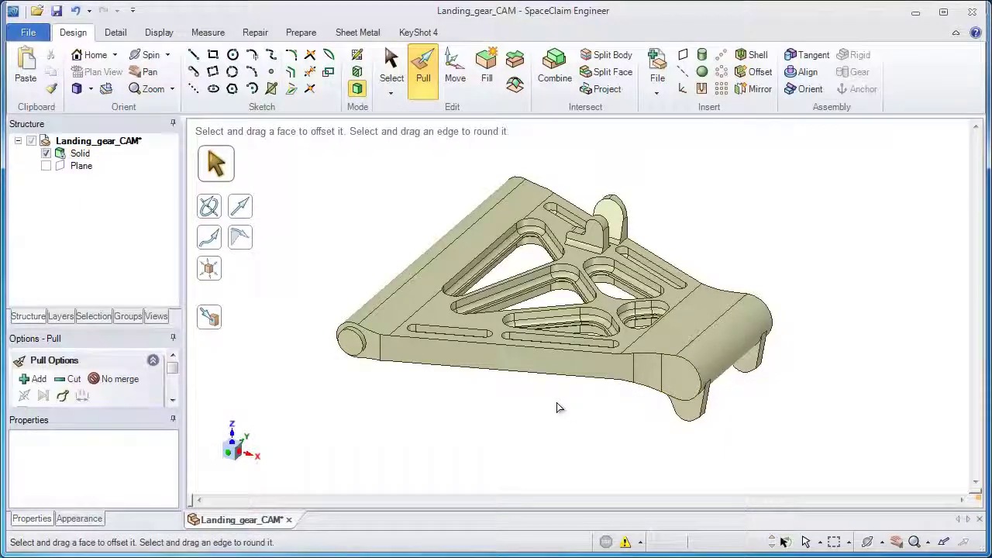
{"action": "left_click", "coordinate": [446, 359]}
{"action": "left_click", "coordinate": [318, 250]}
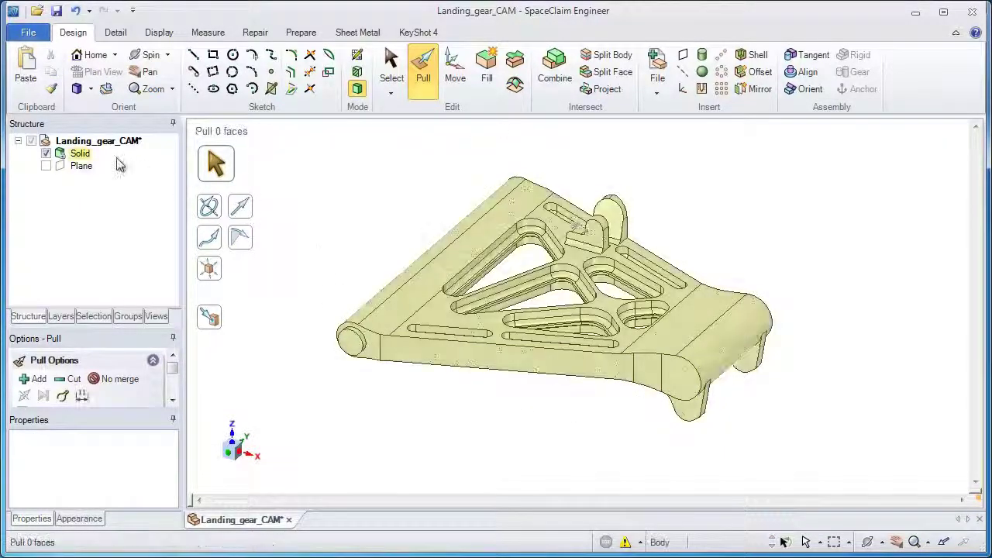
{"action": "left_click", "coordinate": [86, 156]}
{"action": "left_click", "coordinate": [84, 167]}
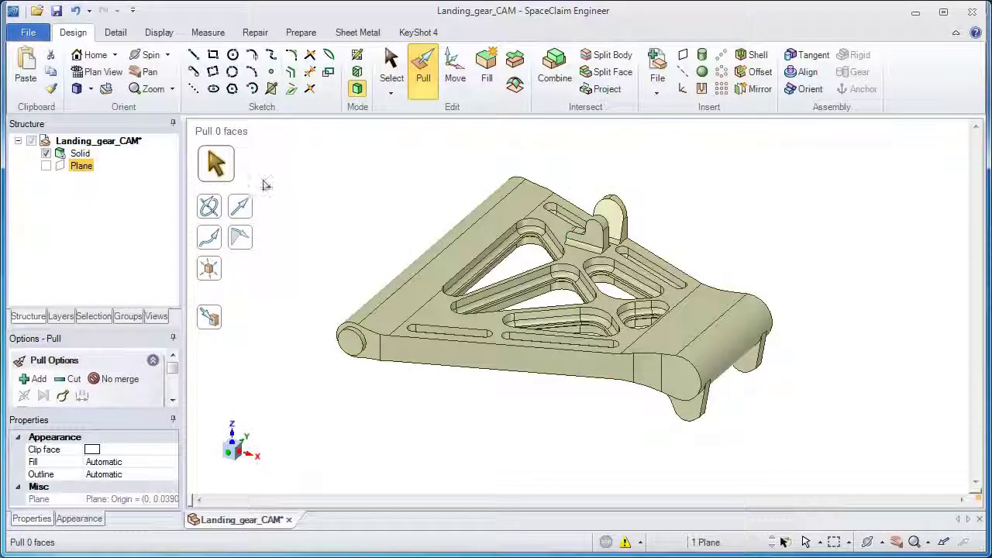
Step: In section view, draw a rectangle around the left end lug
{"action": "key", "text": "x"}
{"action": "scroll", "coordinate": [436, 328], "scroll_direction": "up", "scroll_amount": 3}
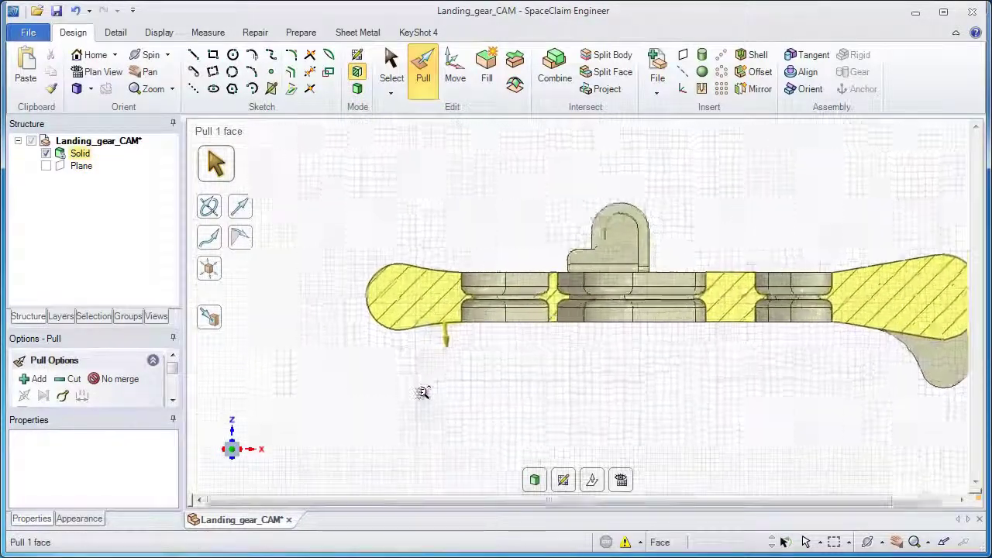
{"action": "scroll", "coordinate": [307, 171], "scroll_direction": "up", "scroll_amount": 2}
{"action": "left_click", "coordinate": [215, 59]}
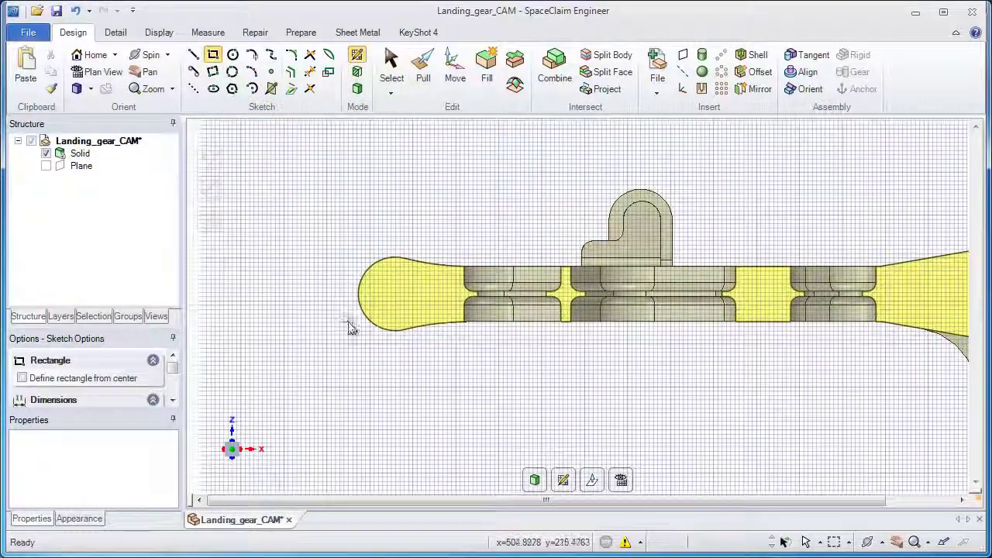
{"action": "left_click", "coordinate": [346, 303]}
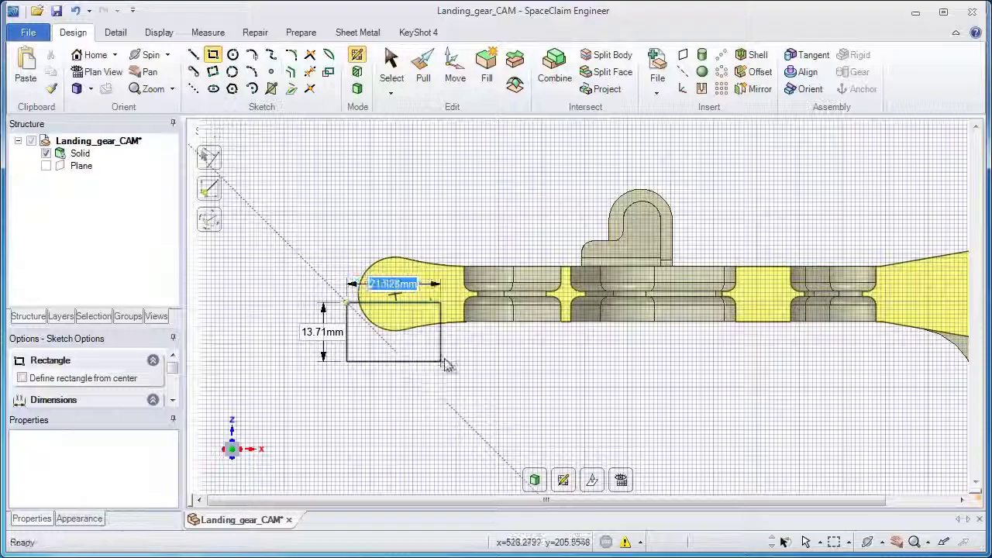
{"action": "left_click", "coordinate": [445, 359]}
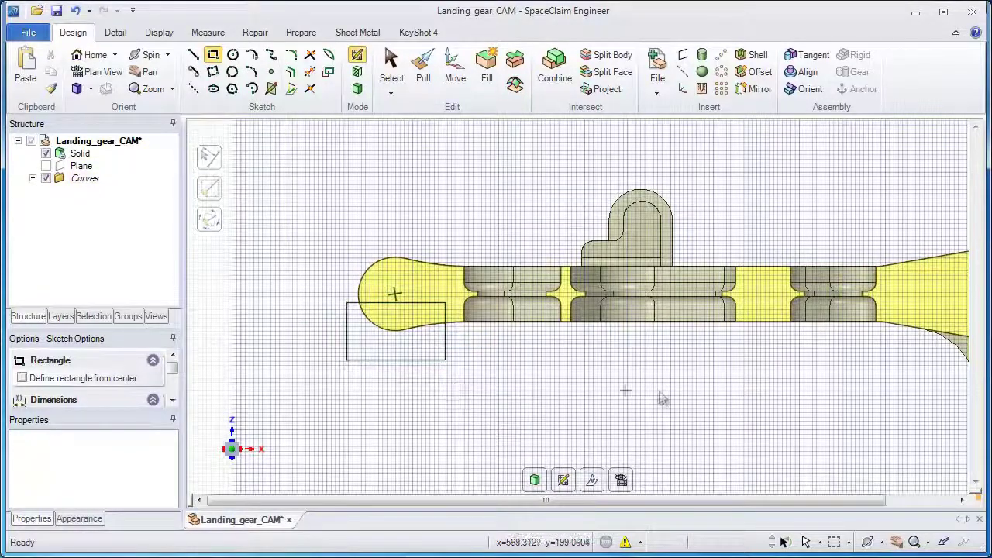
Step: Draw a second rectangle enclosing the right end and exit sketch mode
{"action": "middle_click_drag", "start_coordinate": [744, 385], "coordinate": [457, 374], "text": "shift"}
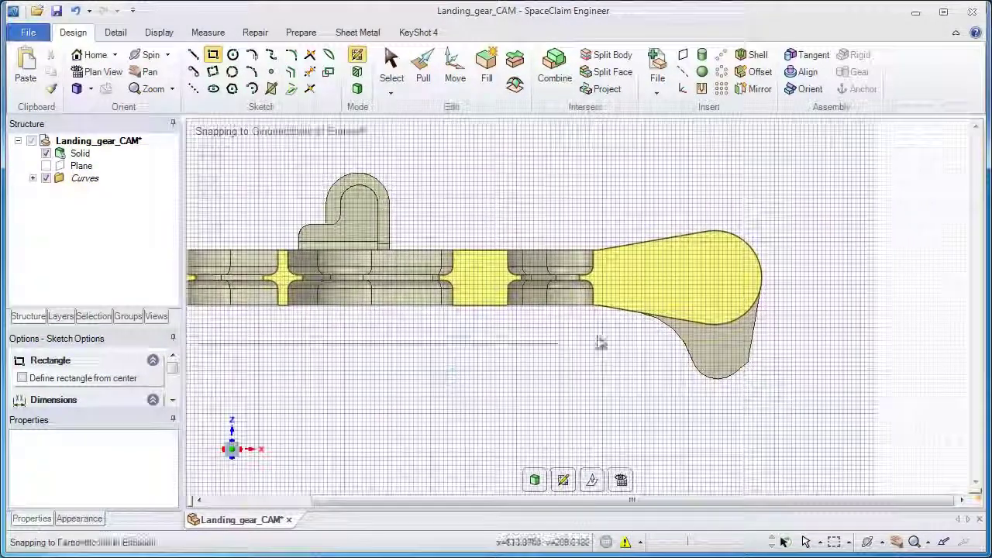
{"action": "left_click", "coordinate": [622, 285]}
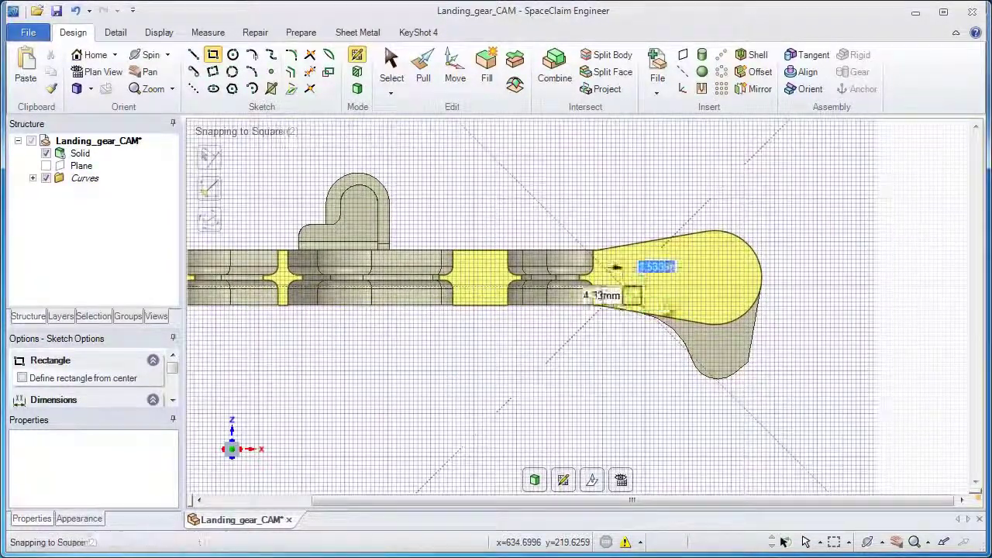
{"action": "left_click", "coordinate": [789, 409]}
{"action": "left_click", "coordinate": [423, 70]}
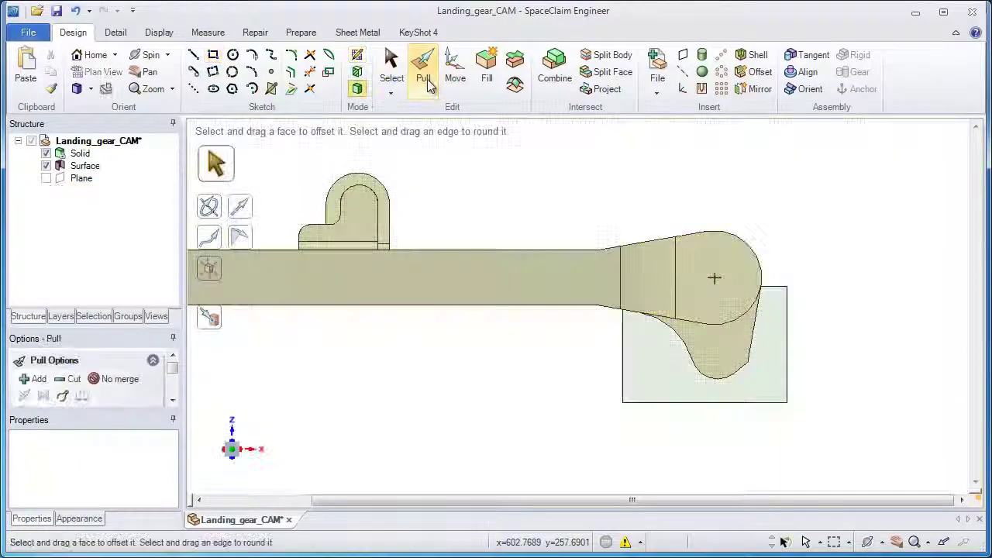
Step: Pull both rectangle surfaces with No merge into separate blocks, then toggle the part's visibility to check
{"action": "middle_click_drag", "start_coordinate": [511, 234], "coordinate": [463, 157]}
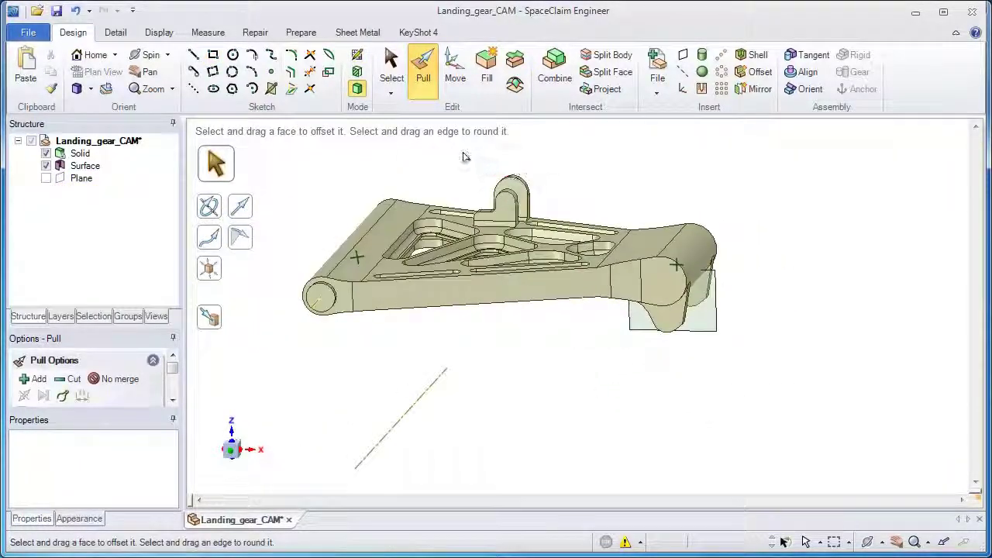
{"action": "left_click", "coordinate": [86, 166]}
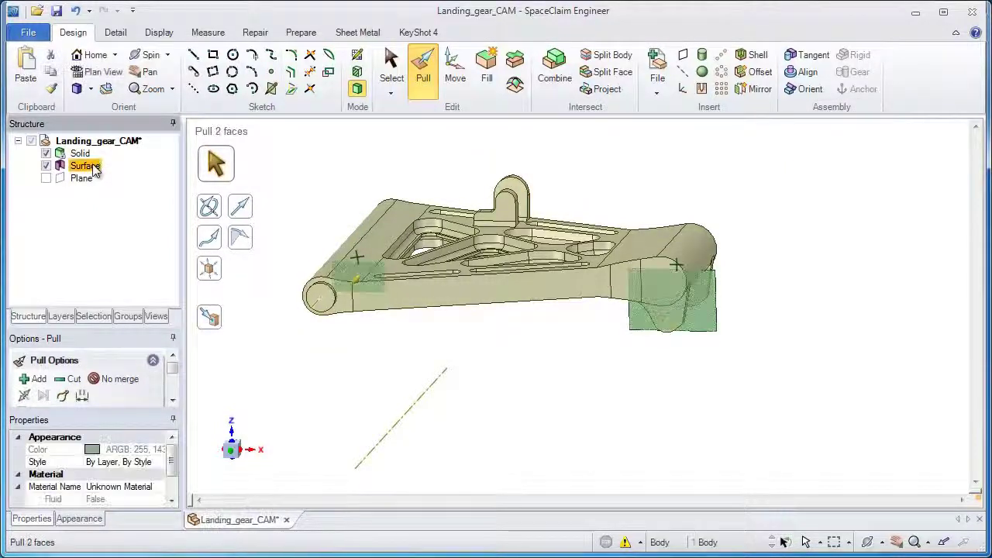
{"action": "left_click", "coordinate": [118, 378]}
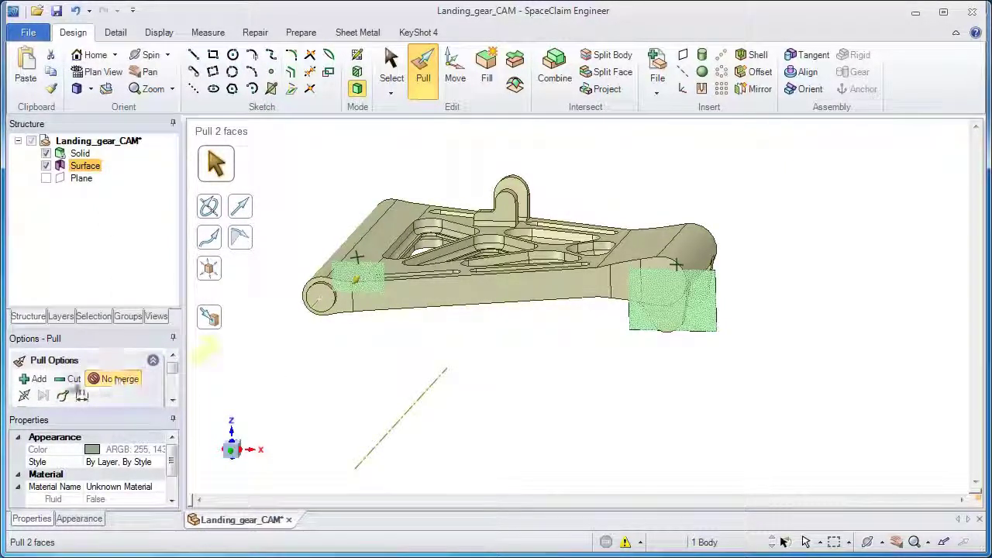
{"action": "left_click_drag", "start_coordinate": [401, 376], "coordinate": [358, 402]}
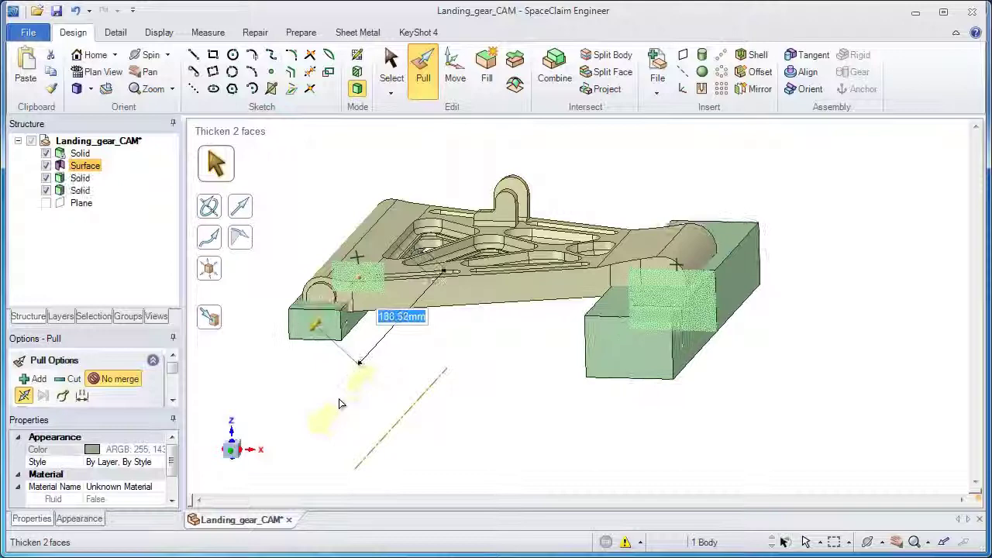
{"action": "key", "text": "Escape"}
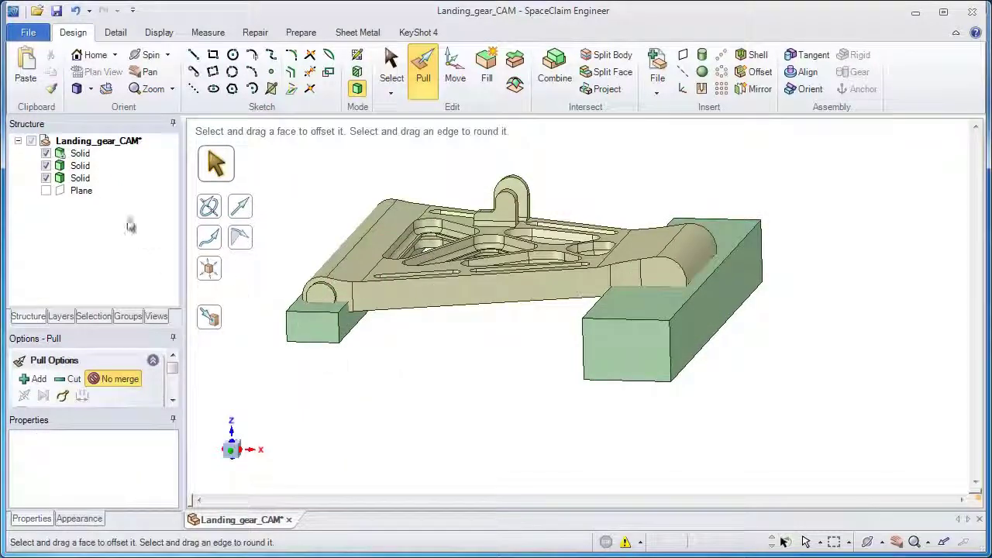
{"action": "left_click", "coordinate": [45, 153]}
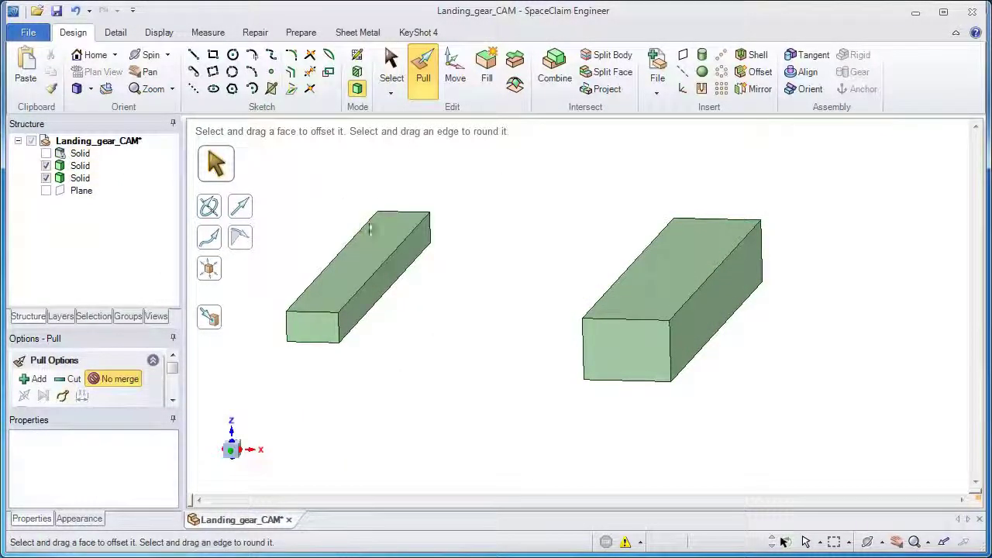
{"action": "key", "text": "s"}
{"action": "left_click", "coordinate": [45, 152]}
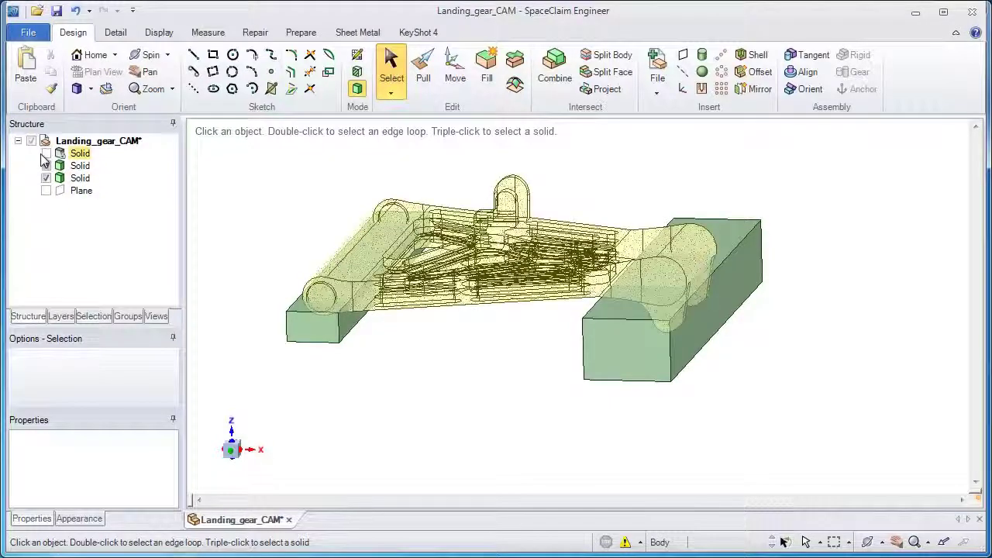
Step: Combine-cut the landing gear out of the left block
{"action": "left_click", "coordinate": [552, 68]}
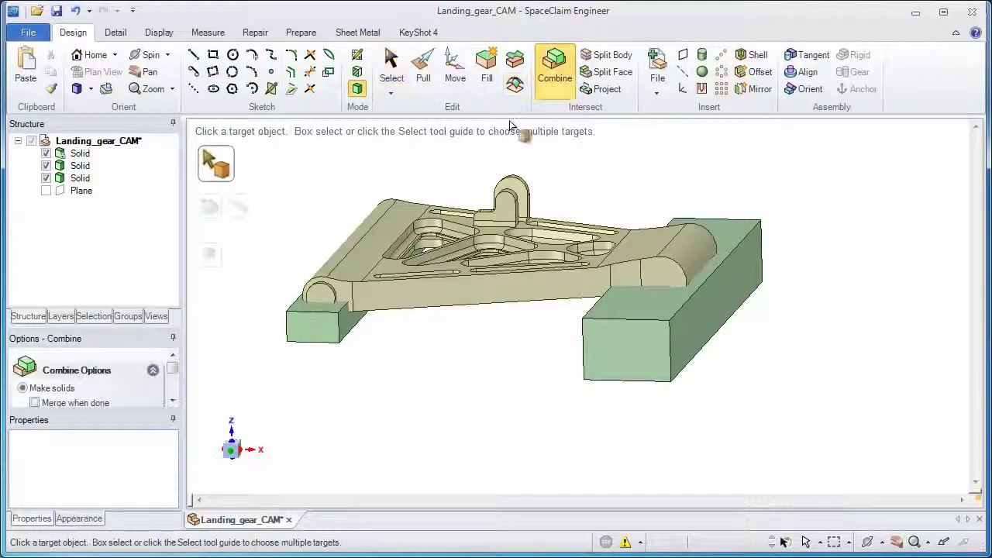
{"action": "left_click", "coordinate": [339, 334]}
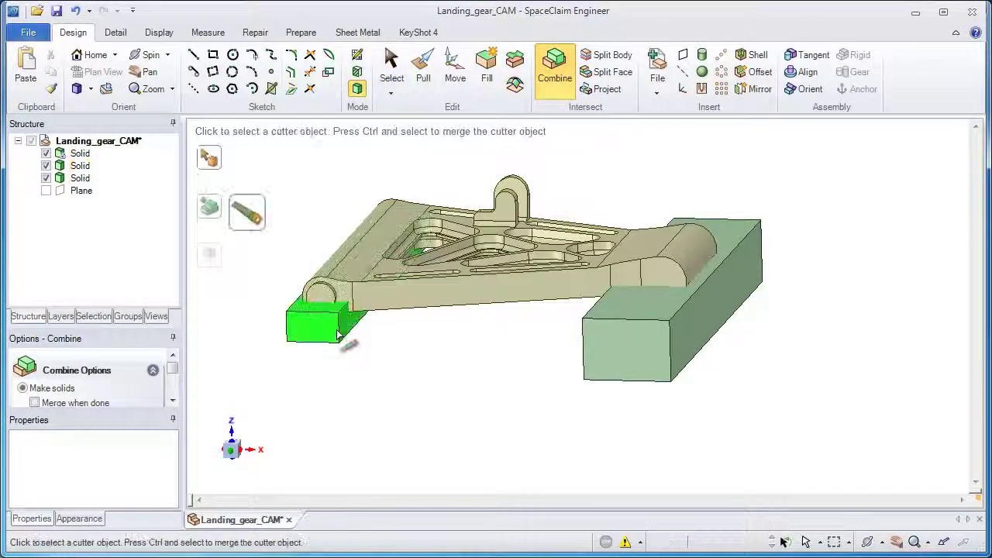
{"action": "left_click", "coordinate": [400, 312]}
{"action": "left_click", "coordinate": [364, 293]}
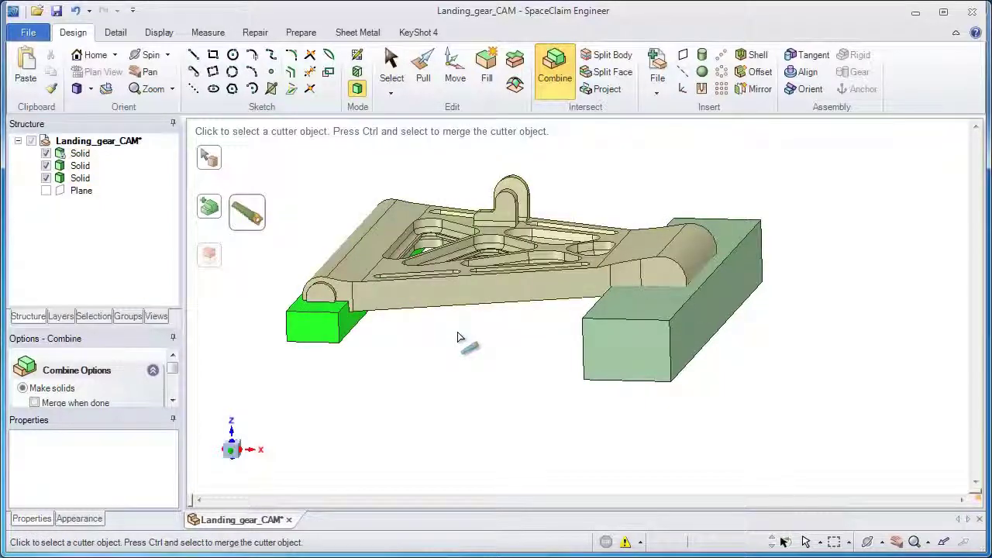
Step: Cut the landing gear from the right block, then hide the part and inspect both cavities
{"action": "left_click", "coordinate": [600, 317]}
{"action": "left_click", "coordinate": [657, 277]}
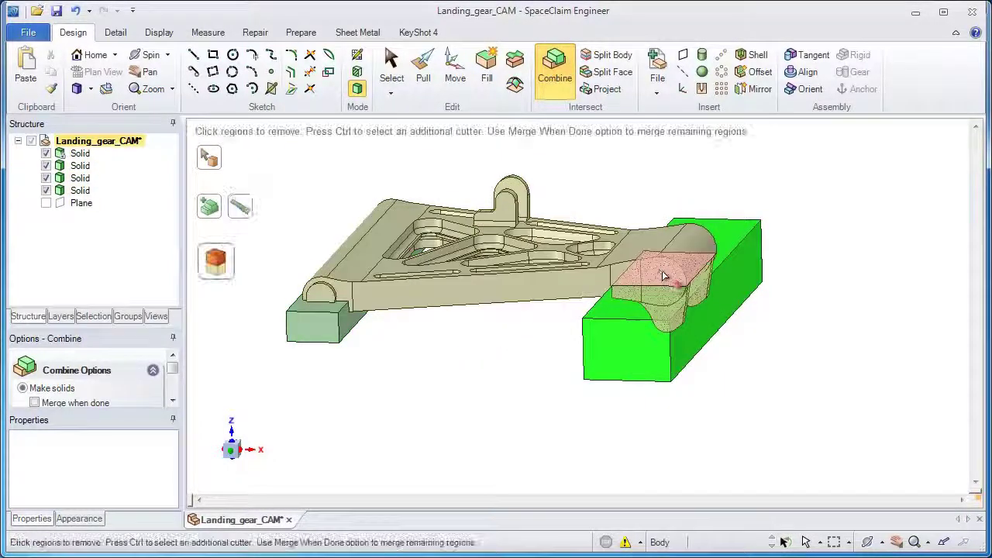
{"action": "left_click", "coordinate": [664, 275]}
{"action": "key", "text": "Escape"}
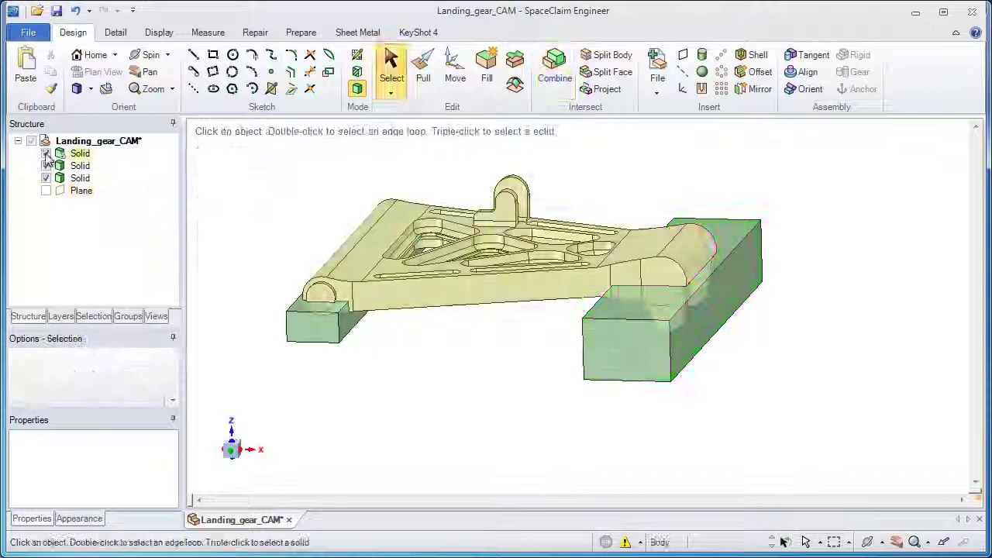
{"action": "left_click", "coordinate": [45, 153]}
{"action": "mouse_move", "coordinate": [294, 177]}
{"action": "middle_mouse_down"}
{"action": "mouse_move", "coordinate": [326, 203]}
{"action": "mouse_move", "coordinate": [310, 192]}
{"action": "middle_mouse_up"}
{"action": "scroll", "coordinate": [387, 208], "scroll_direction": "up", "scroll_amount": 2}
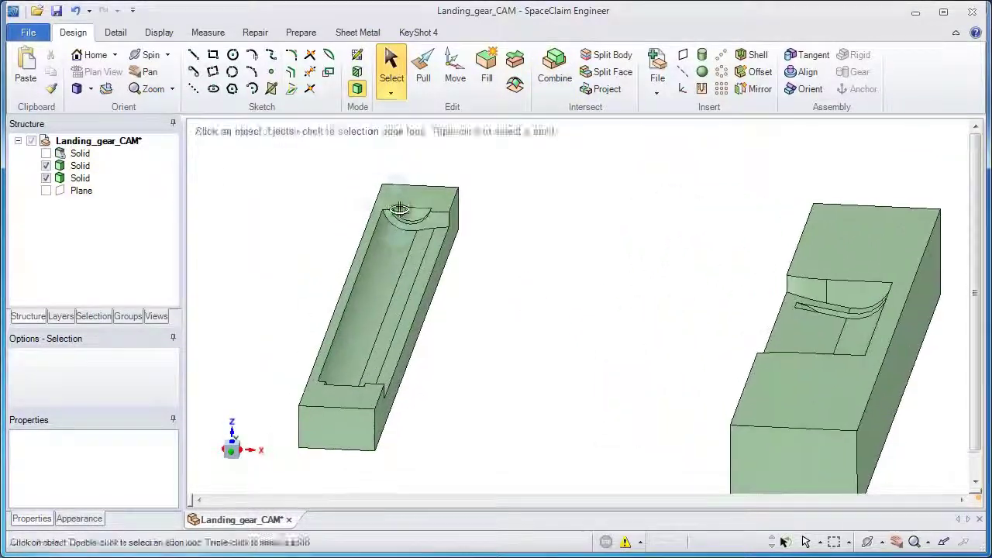
Step: Select the right block's 20 cavity faces and pull them outward toward 1.06 mm
{"action": "left_click", "coordinate": [423, 70]}
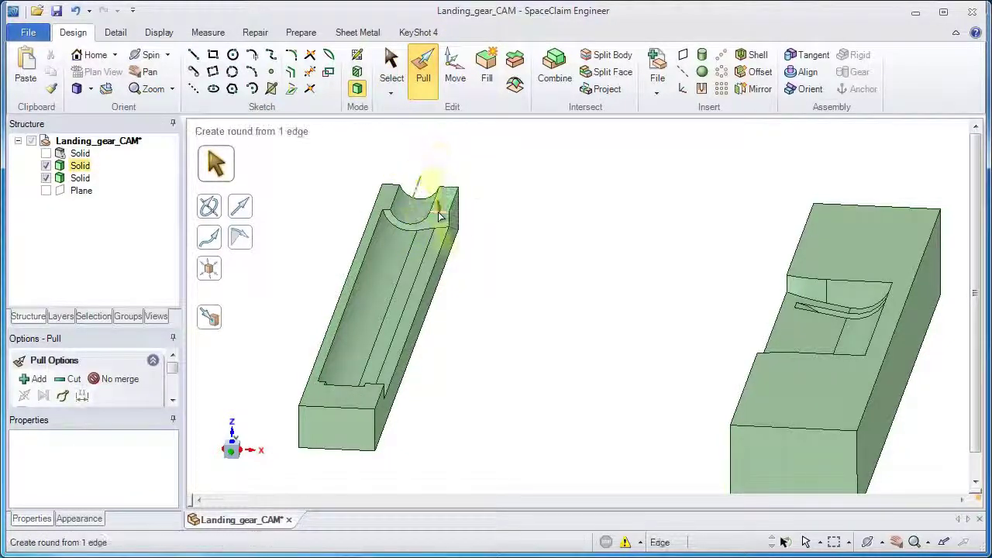
{"action": "left_click", "coordinate": [348, 396]}
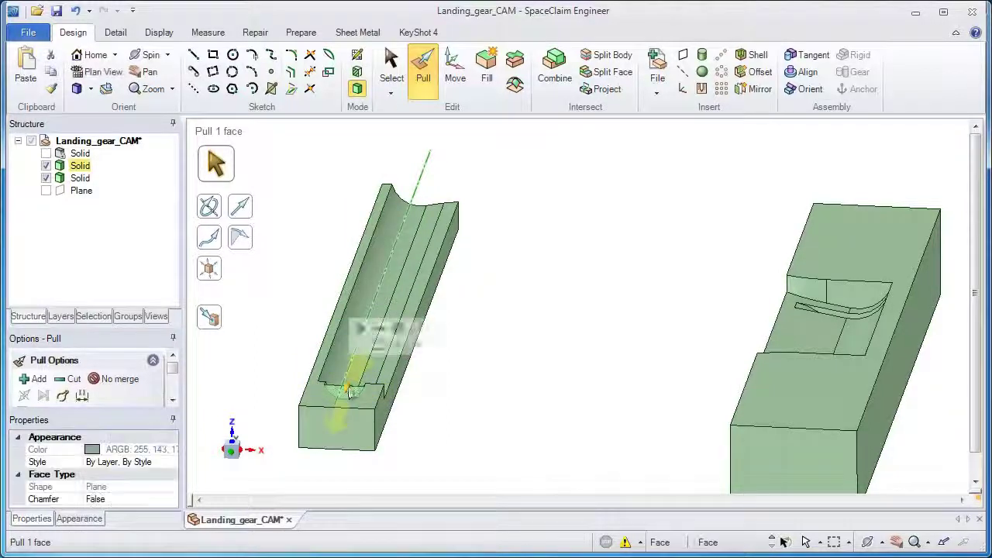
{"action": "key", "text": "Escape"}
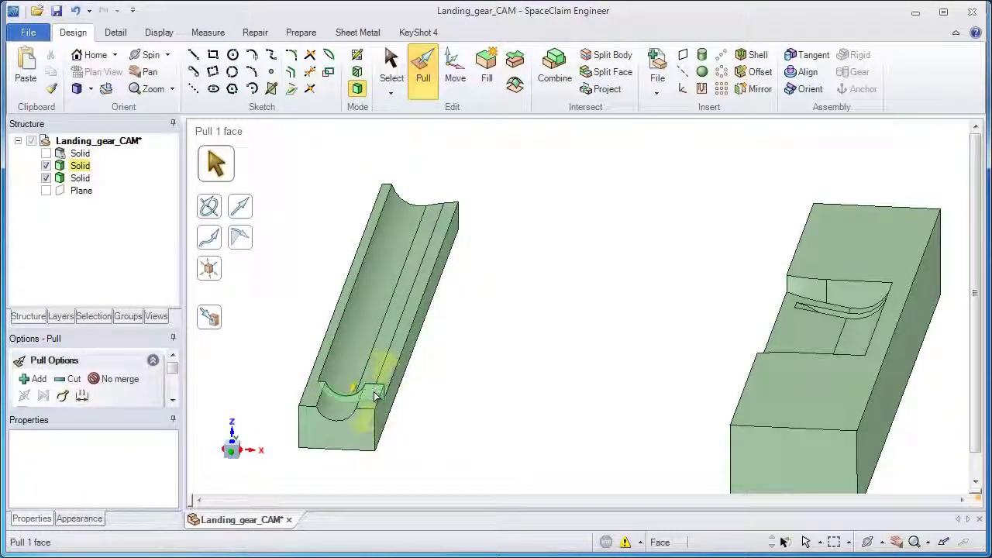
{"action": "key", "text": "Escape"}
{"action": "middle_click_drag", "start_coordinate": [735, 347], "coordinate": [650, 434]}
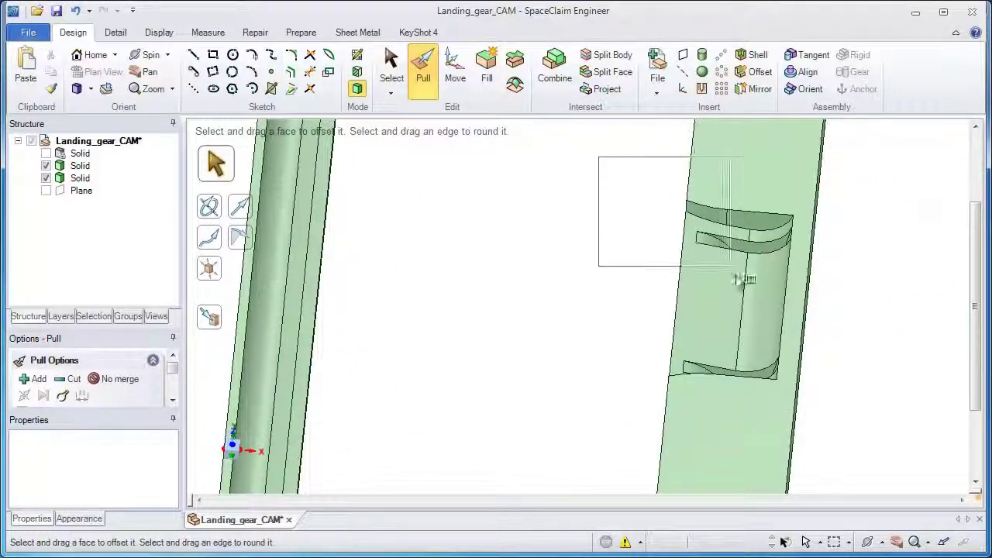
{"action": "left_click_drag", "start_coordinate": [850, 458], "coordinate": [856, 463]}
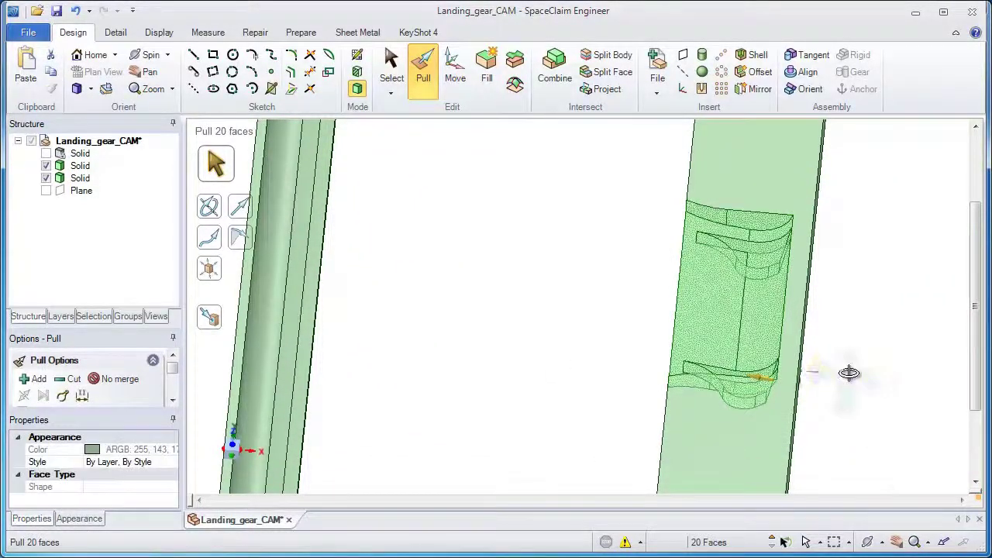
{"action": "scroll", "coordinate": [843, 405], "scroll_direction": "up", "scroll_amount": 3}
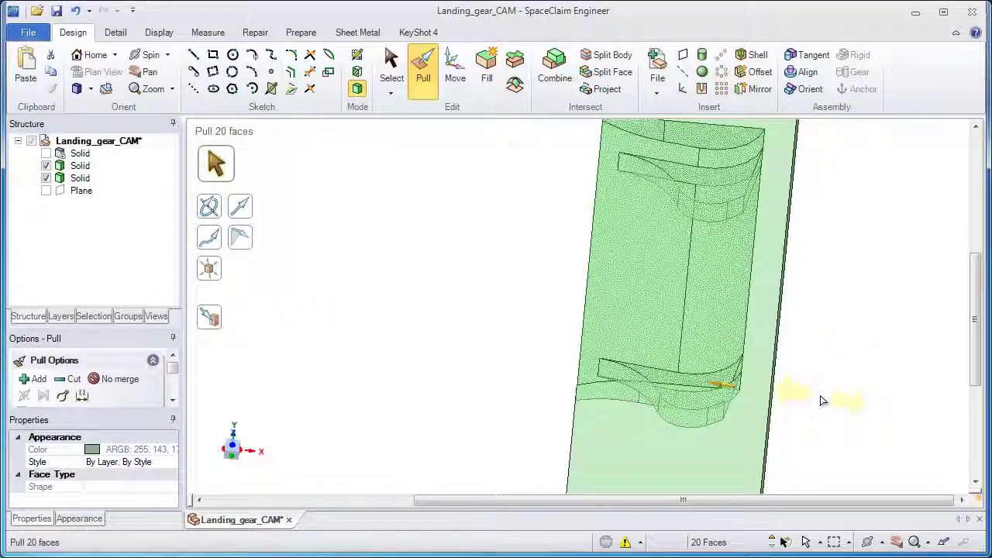
{"action": "left_click_drag", "start_coordinate": [824, 400], "coordinate": [826, 400]}
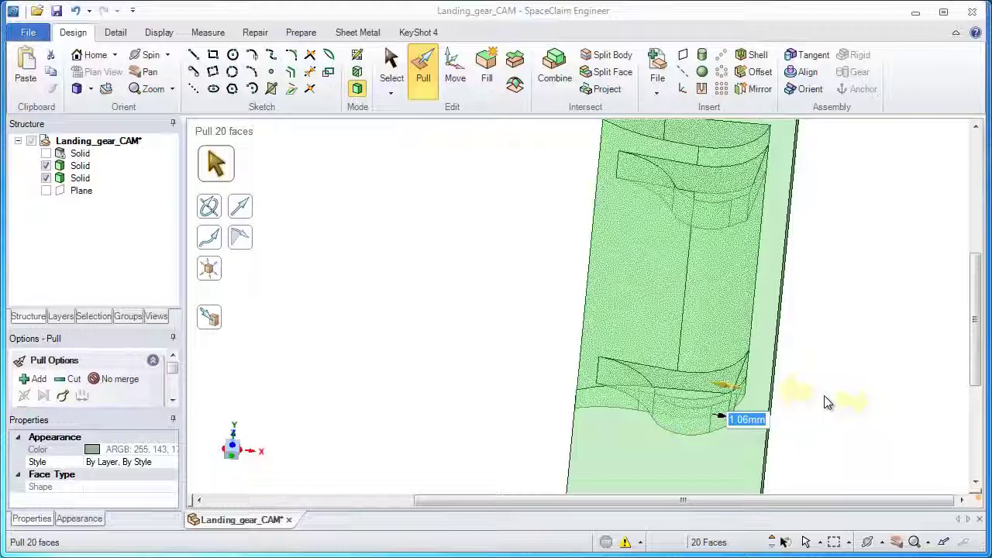
Step: Confirm the 1.06 mm offset, show the landing gear and check its clearance in cross-section
{"action": "left_click", "coordinate": [834, 404]}
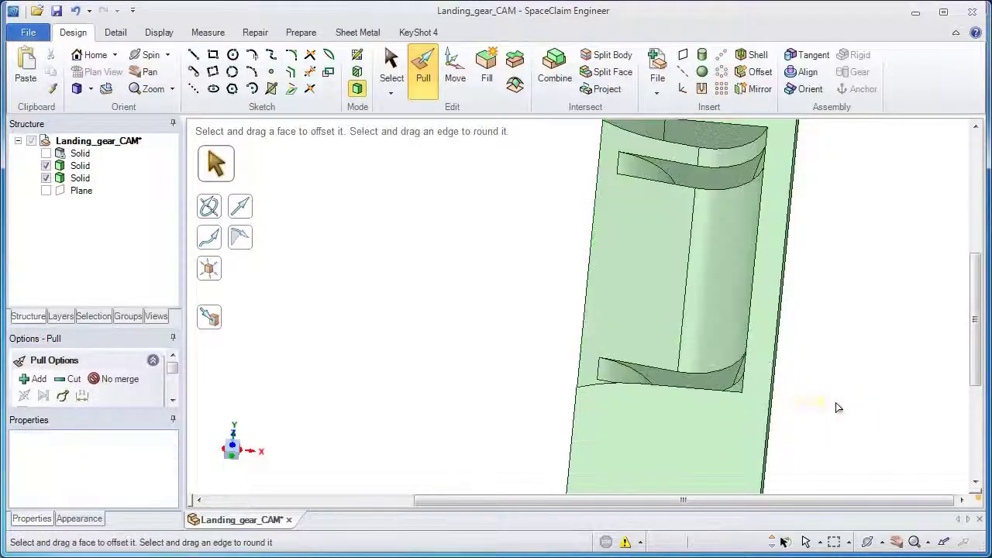
{"action": "key", "text": "s"}
{"action": "left_click", "coordinate": [709, 395]}
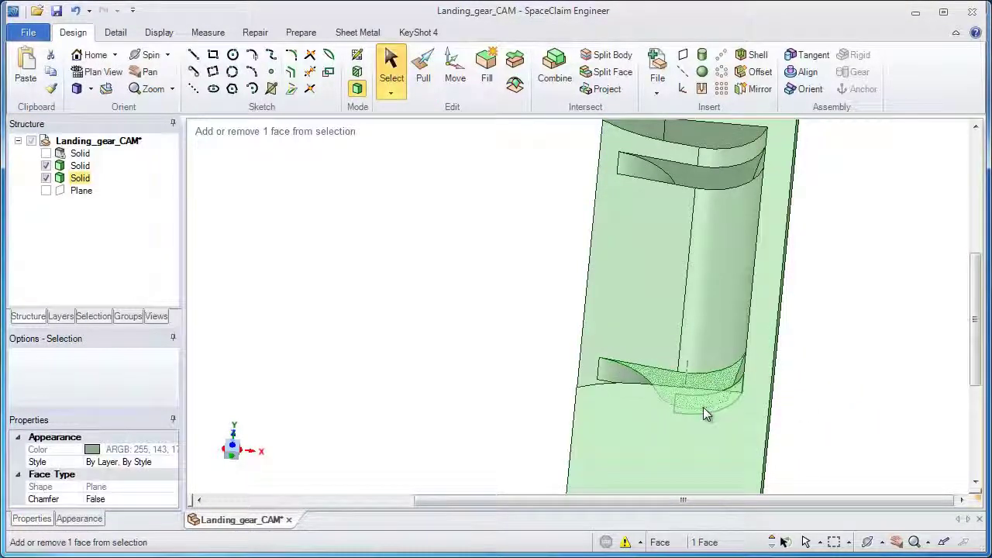
{"action": "key", "text": "x"}
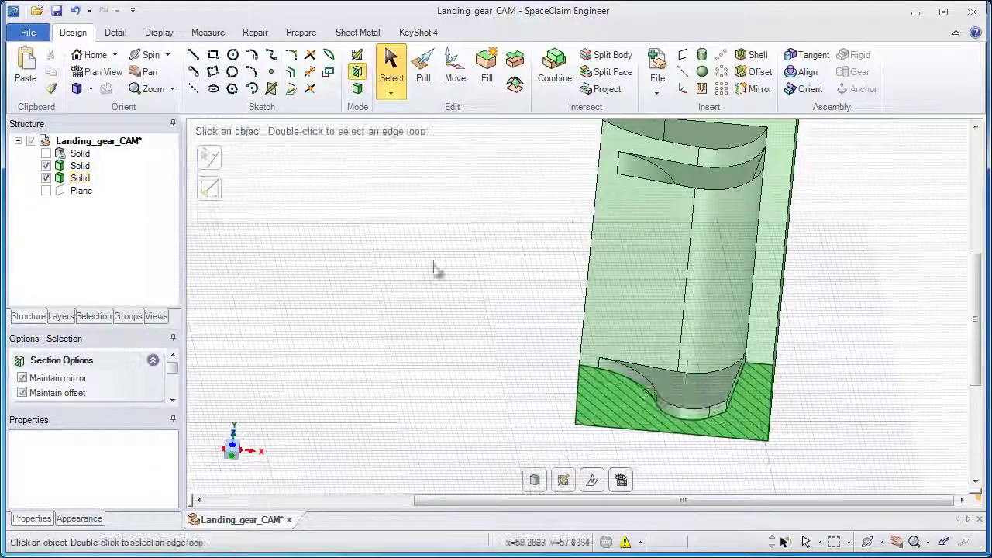
{"action": "left_click", "coordinate": [46, 152]}
{"action": "scroll", "coordinate": [804, 361], "scroll_direction": "up", "scroll_amount": 2}
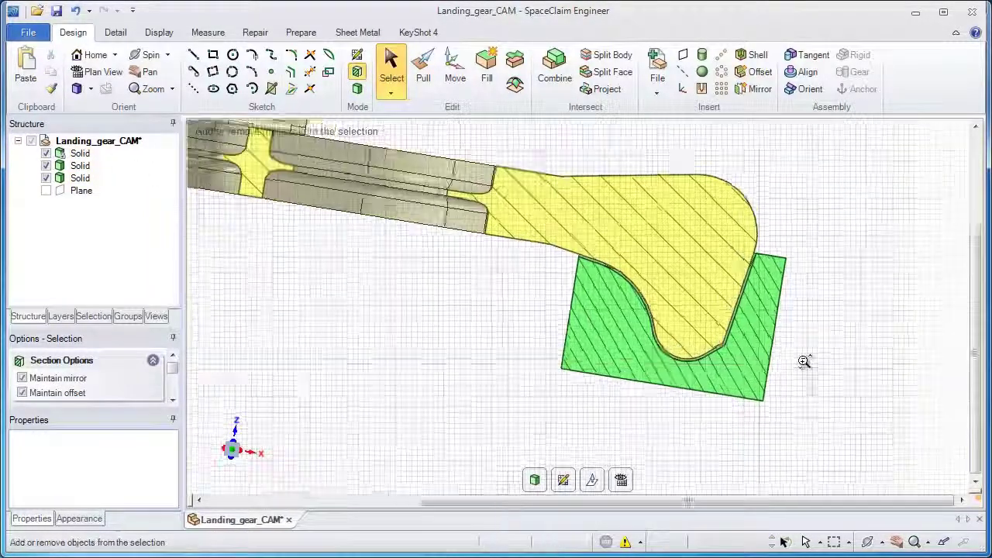
{"action": "scroll", "coordinate": [764, 449], "scroll_direction": "up", "scroll_amount": 4}
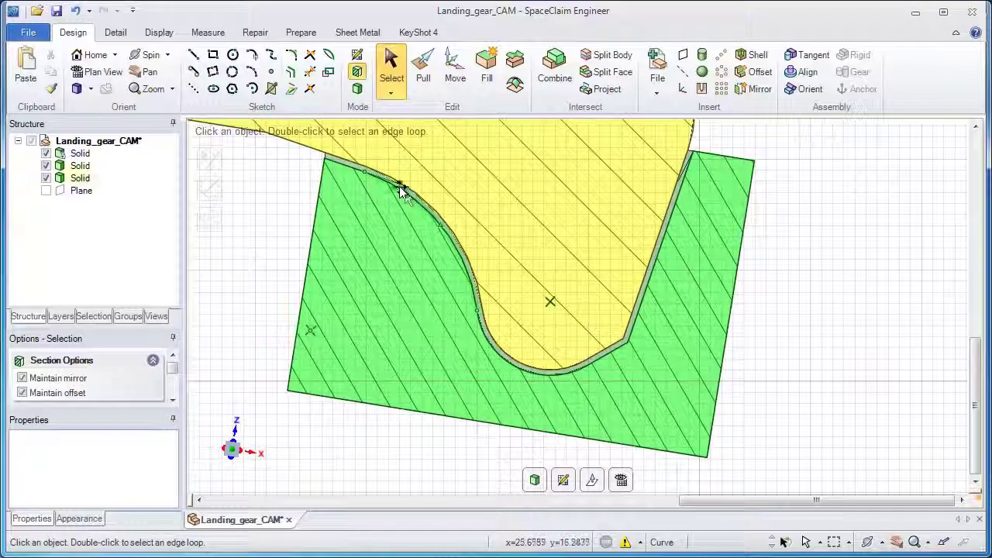
{"action": "key", "text": "d"}
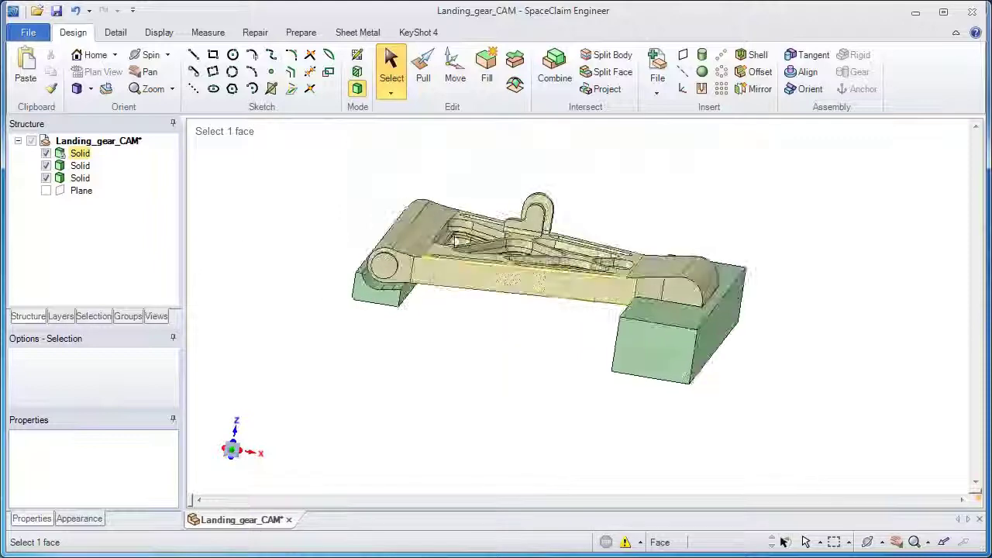
Step: Move all three Solids into a new component named 'fixtures' and collapse it
{"action": "right_click", "coordinate": [80, 155]}
{"action": "left_click", "coordinate": [114, 234]}
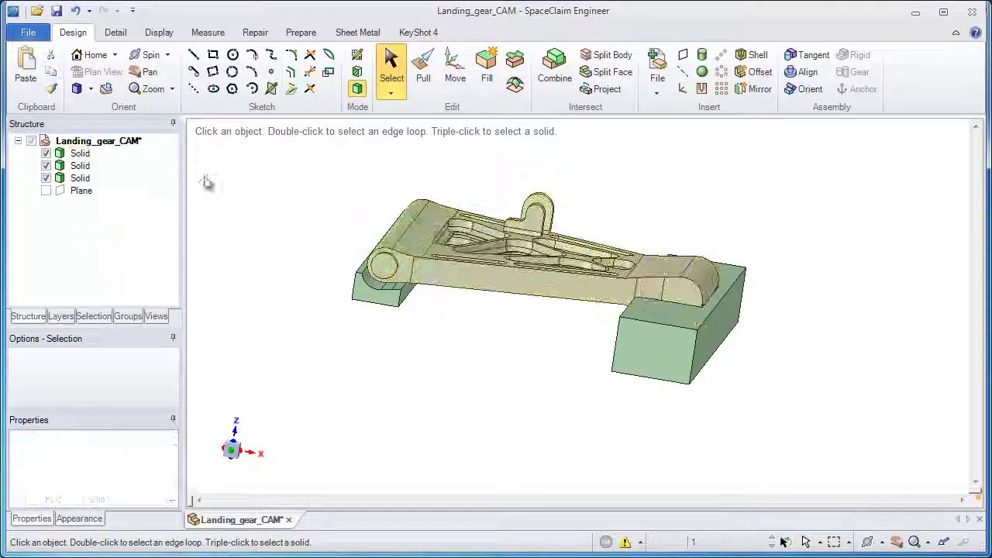
{"action": "left_click", "coordinate": [79, 154]}
{"action": "left_click", "coordinate": [81, 178], "text": "shift"}
{"action": "right_click", "coordinate": [83, 189]}
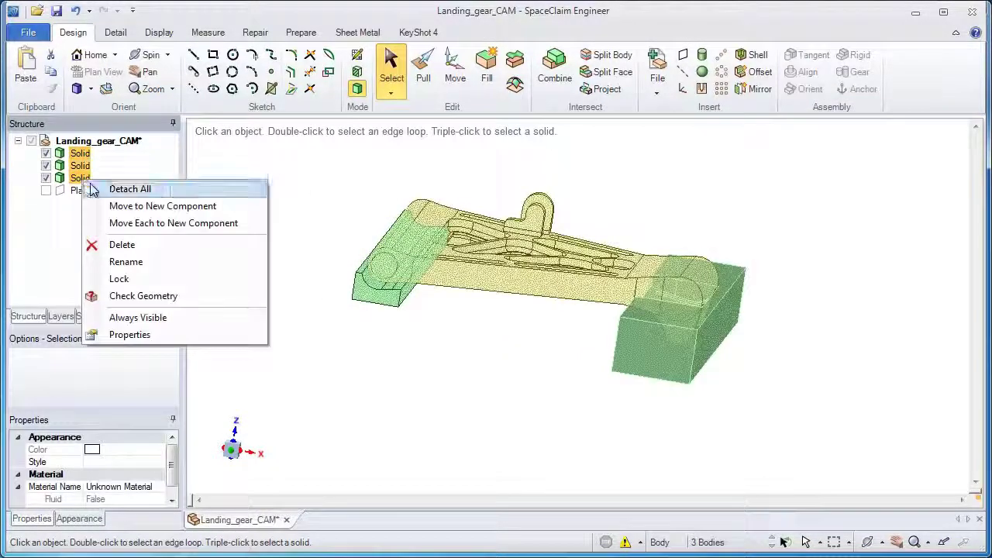
{"action": "left_click", "coordinate": [143, 223]}
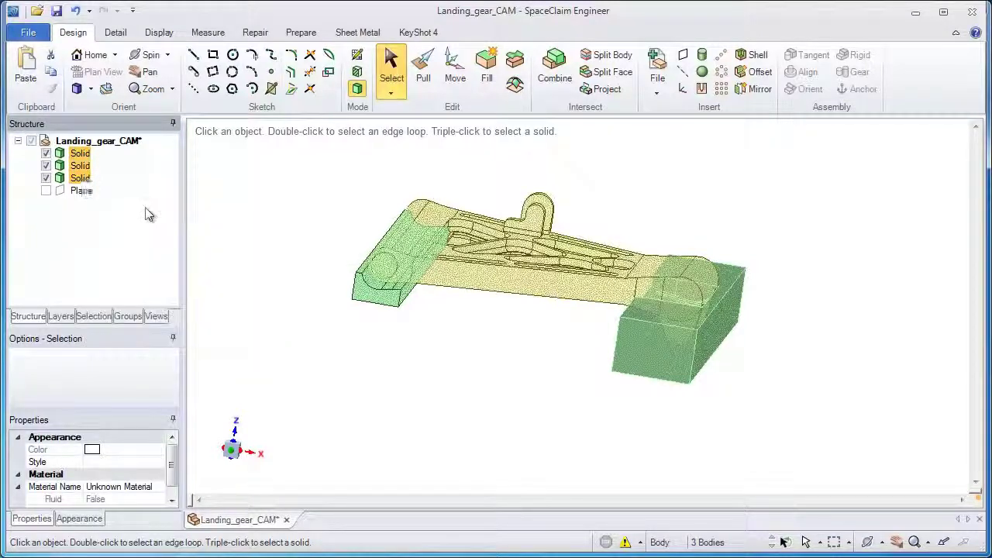
{"action": "type", "text": "fixtures"}
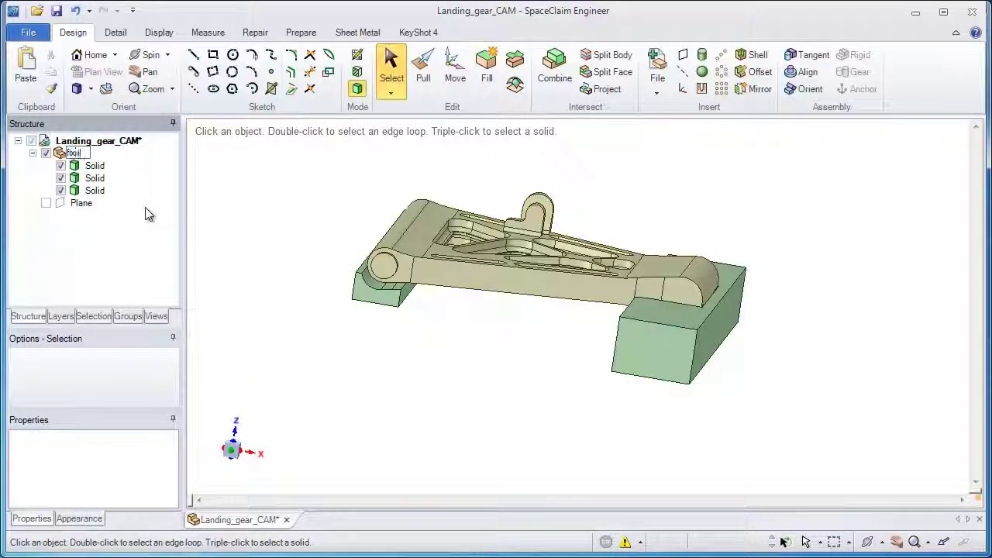
{"action": "key", "text": "Return"}
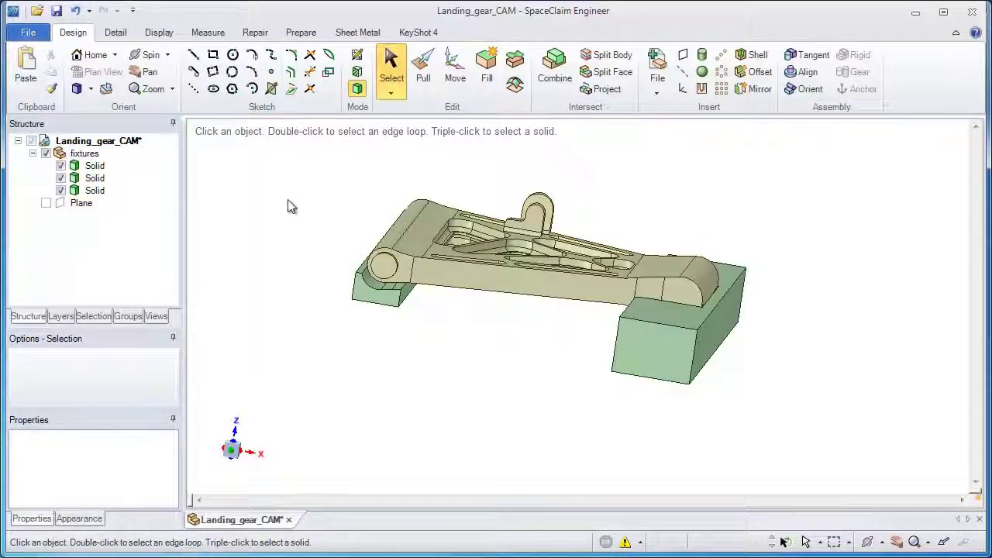
{"action": "left_click", "coordinate": [31, 154]}
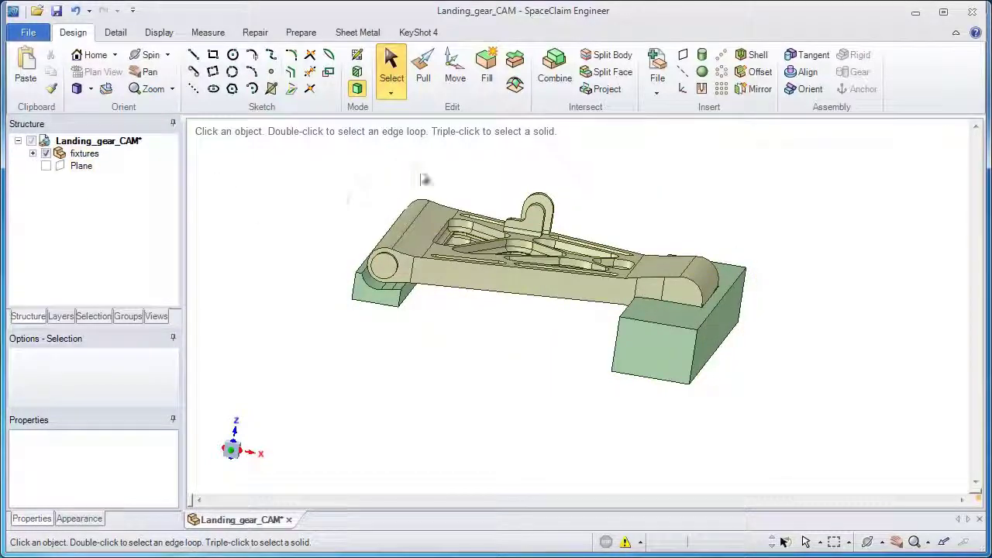
Step: Insert fixture_landing.scdoc and clamp.stp together into the design
{"action": "left_click", "coordinate": [654, 78]}
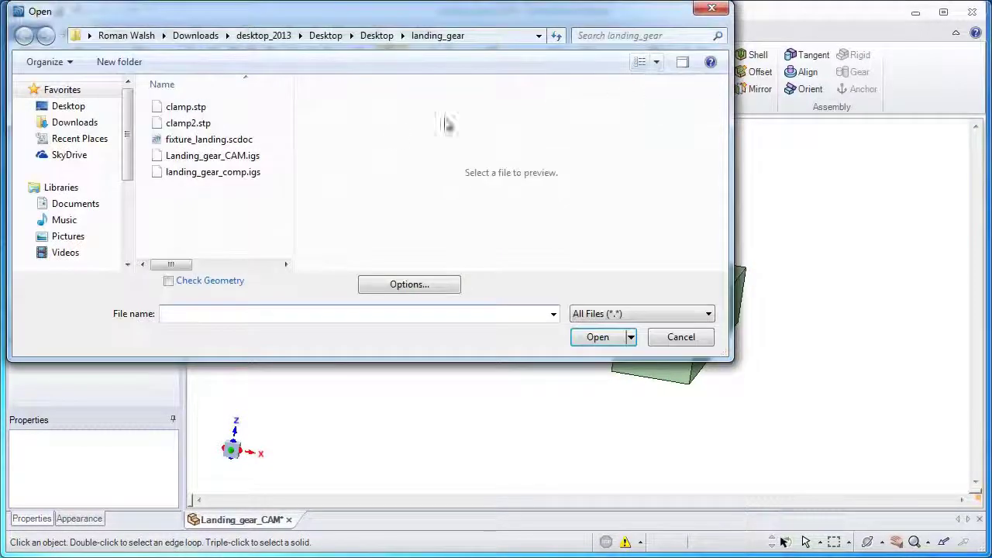
{"action": "left_click", "coordinate": [246, 141]}
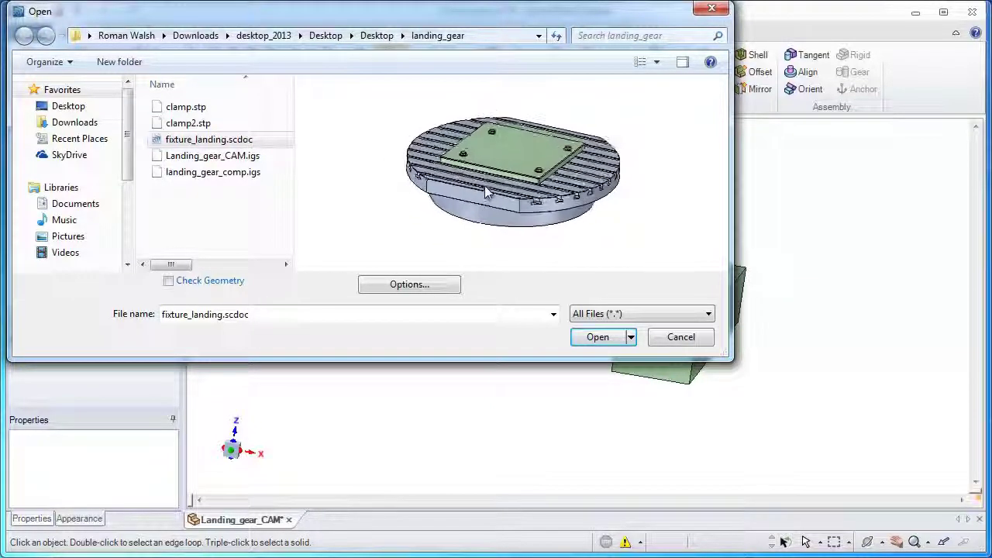
{"action": "left_click", "coordinate": [207, 110], "text": "ctrl"}
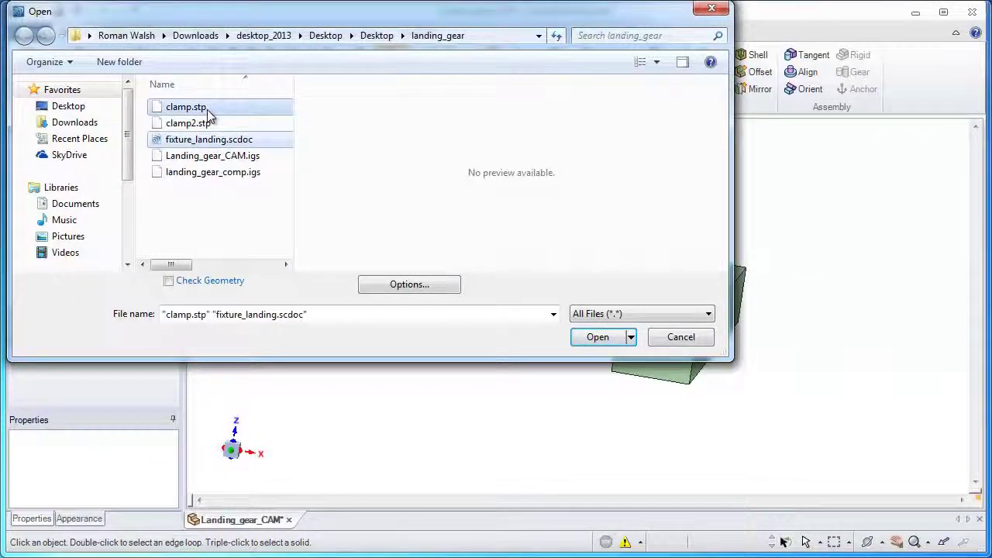
{"action": "left_click", "coordinate": [595, 338]}
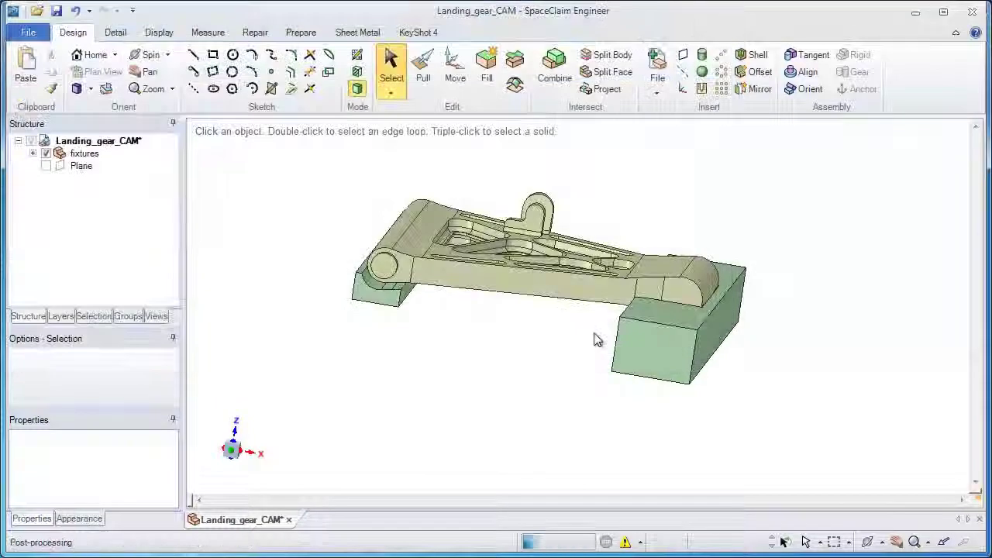
Step: Raise the clamp along Z so it sits above the machine table's plate
{"action": "mouse_move", "coordinate": [556, 371]}
{"action": "middle_mouse_down", "text": "ctrl"}
{"action": "mouse_move", "coordinate": [526, 327]}
{"action": "mouse_move", "coordinate": [550, 268]}
{"action": "middle_mouse_up", "text": "ctrl"}
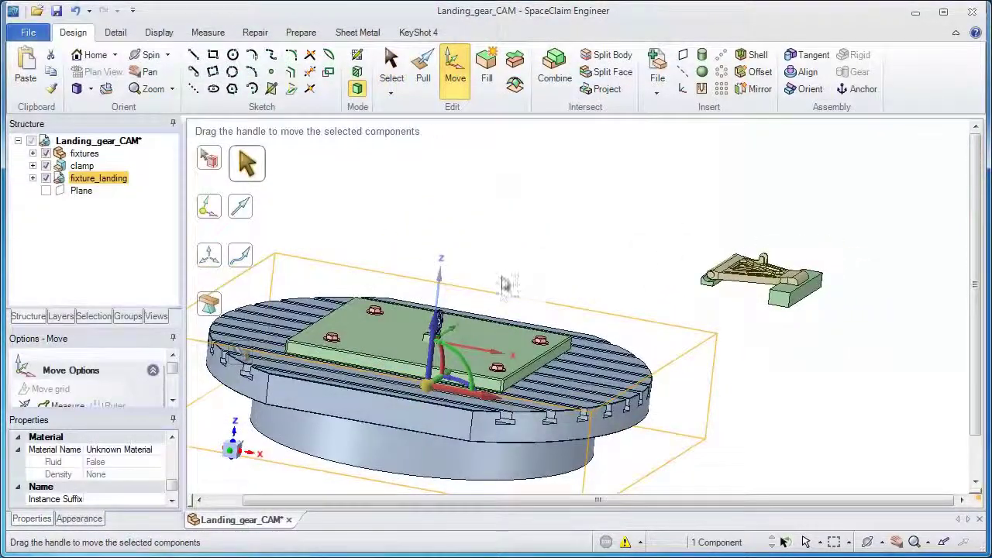
{"action": "left_click", "coordinate": [116, 216]}
{"action": "left_click", "coordinate": [66, 170]}
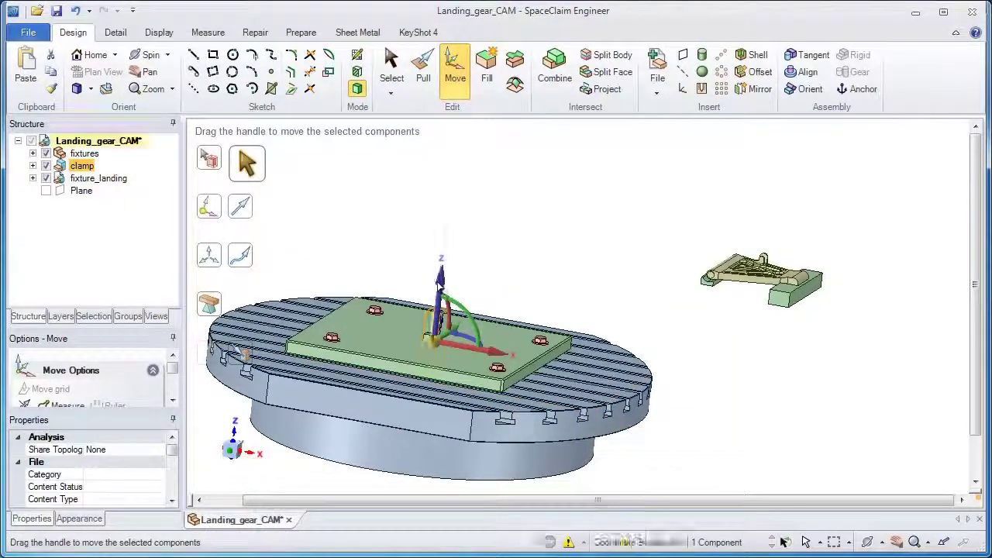
{"action": "mouse_move", "coordinate": [444, 272]}
{"action": "left_mouse_down"}
{"action": "mouse_move", "coordinate": [448, 229]}
{"action": "mouse_move", "coordinate": [467, 208]}
{"action": "left_mouse_up"}
{"action": "left_click", "coordinate": [467, 207]}
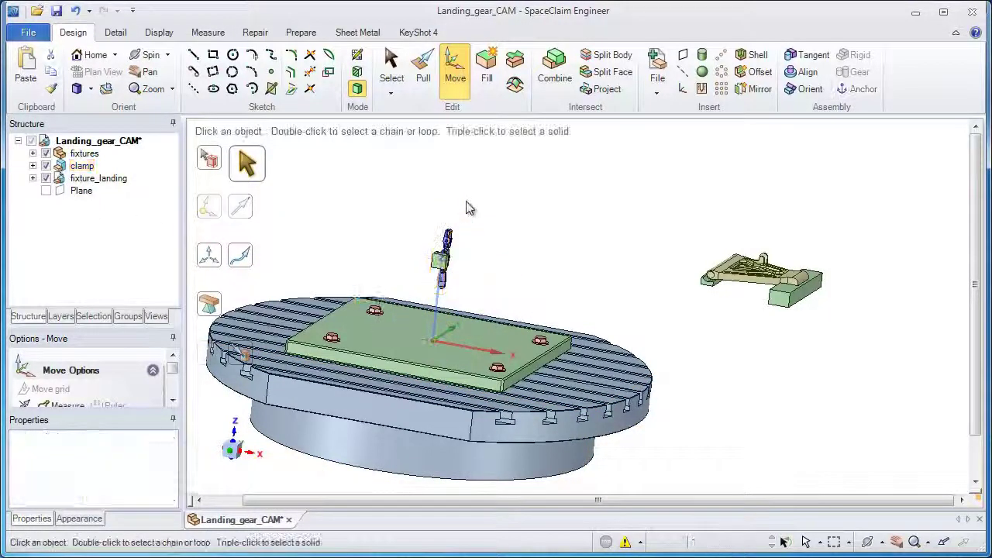
Step: Align the fixture block face to the green plate
{"action": "left_click", "coordinate": [798, 72]}
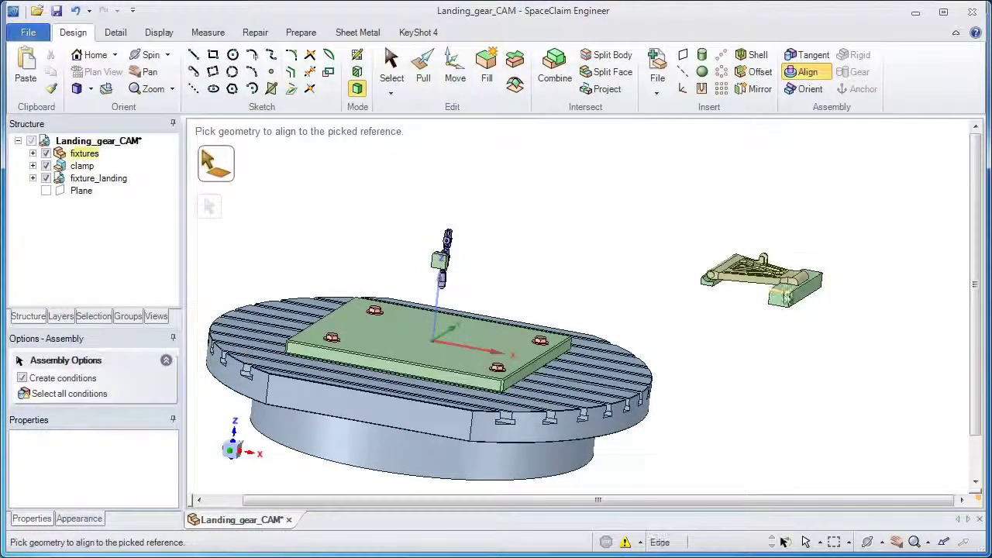
{"action": "left_click", "coordinate": [784, 306]}
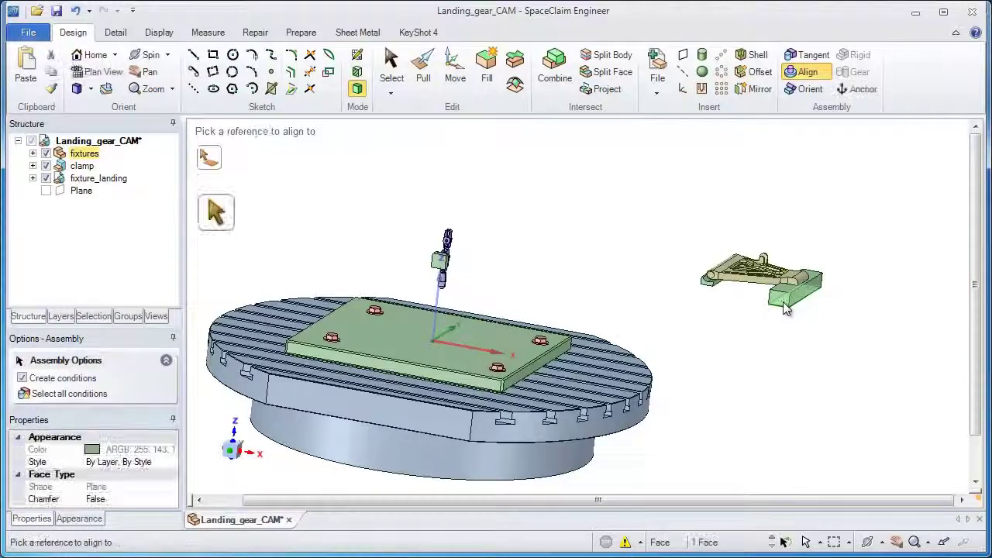
{"action": "left_click", "coordinate": [481, 346]}
Step: From top view, slide the fixtures component onto the centre of the green plate
{"action": "left_click", "coordinate": [257, 434]}
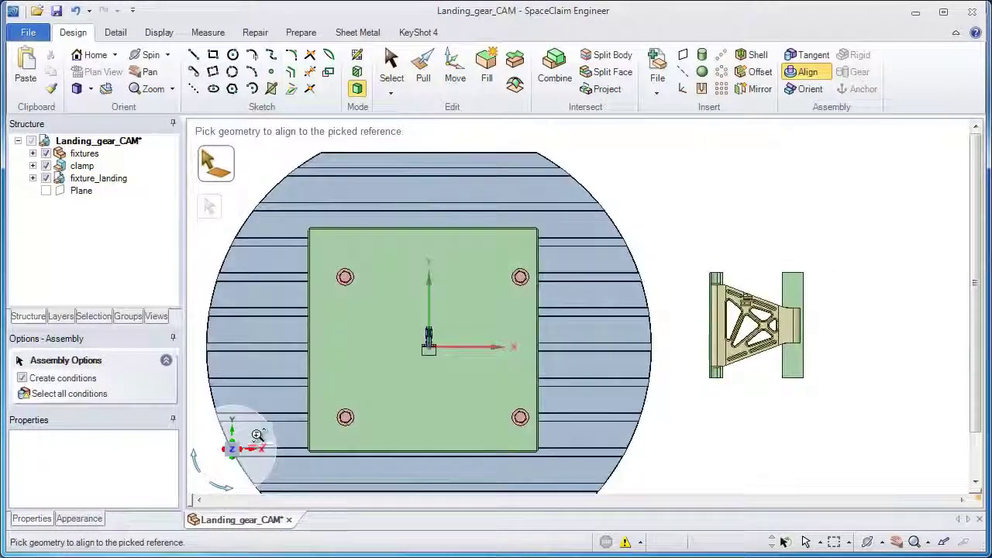
{"action": "left_click", "coordinate": [454, 74]}
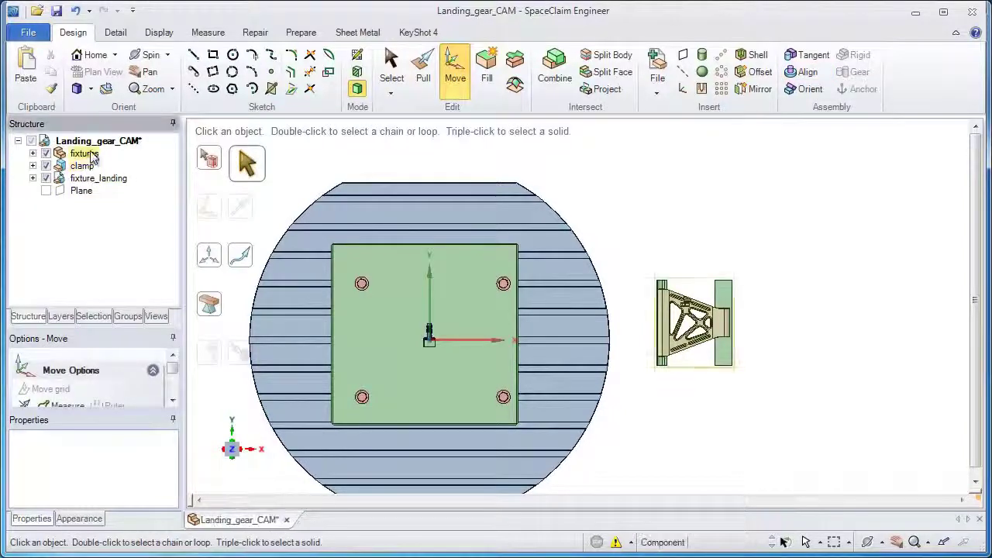
{"action": "left_click", "coordinate": [87, 154]}
{"action": "mouse_move", "coordinate": [685, 318]}
{"action": "left_mouse_down"}
{"action": "mouse_move", "coordinate": [428, 329]}
{"action": "mouse_move", "coordinate": [424, 339]}
{"action": "mouse_move", "coordinate": [474, 325]}
{"action": "left_mouse_up"}
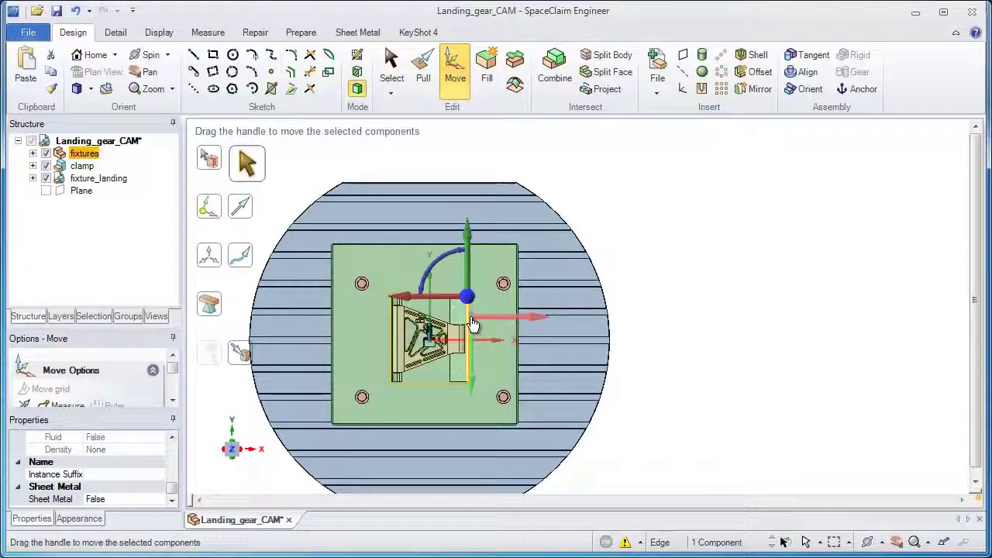